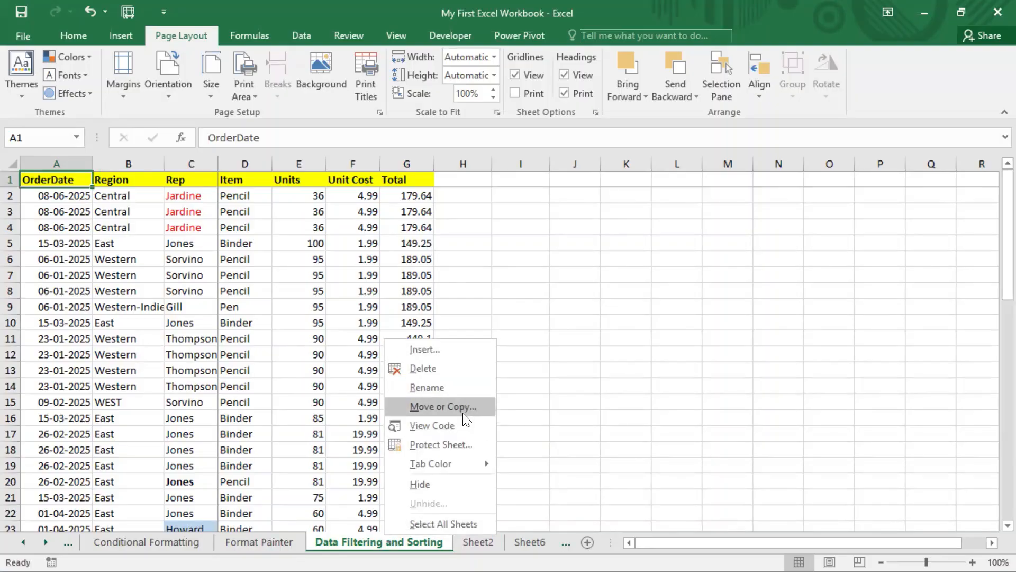
# Create a copy of the Data Filtering and Sorting sheet in this workbook, placed before Sheet2.
pyautogui.click(461, 407)
pyautogui.click(387, 470)
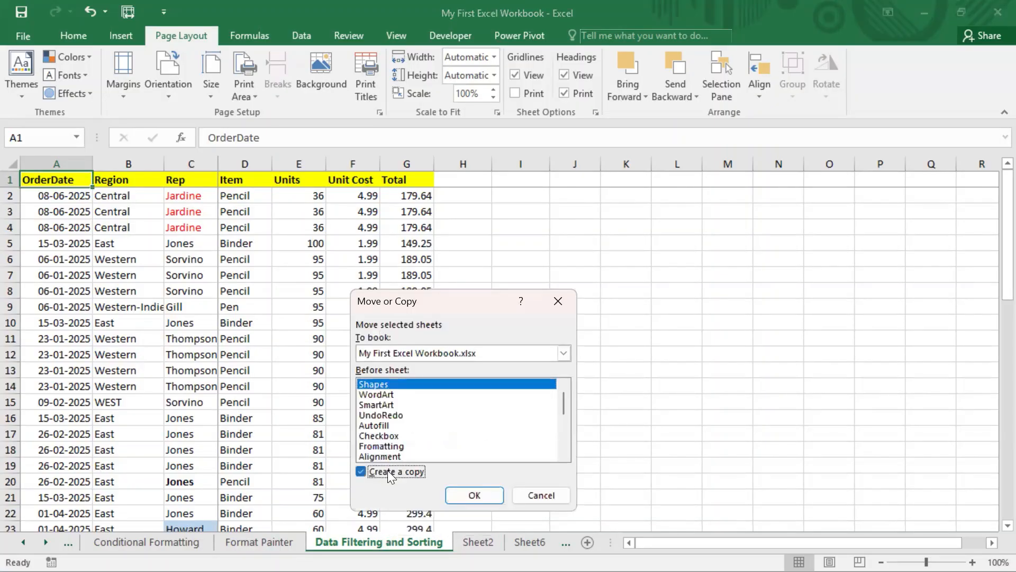
pyautogui.scroll(-2, 477, 436)
pyautogui.scroll(-2, 477, 435)
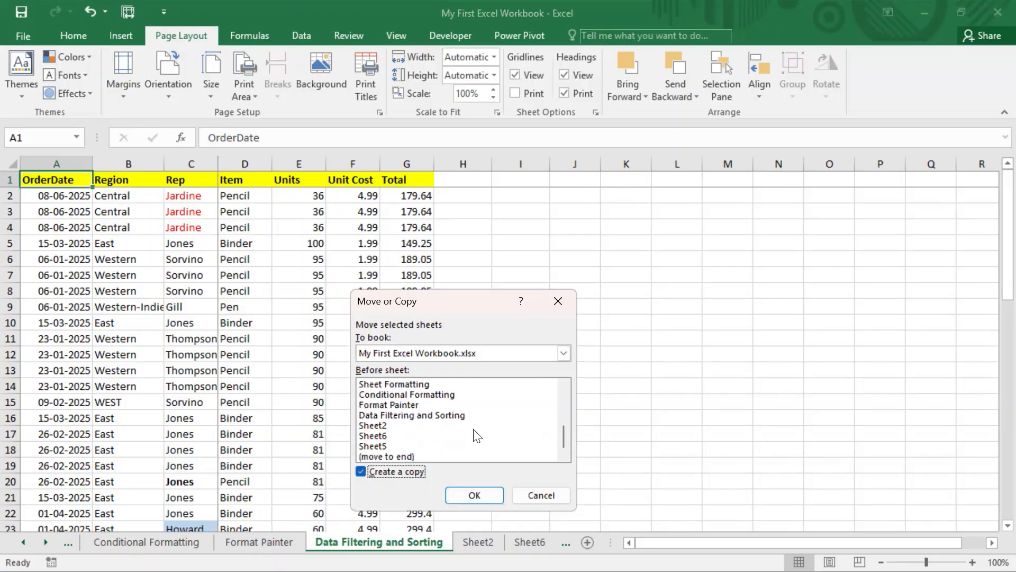
pyautogui.click(398, 426)
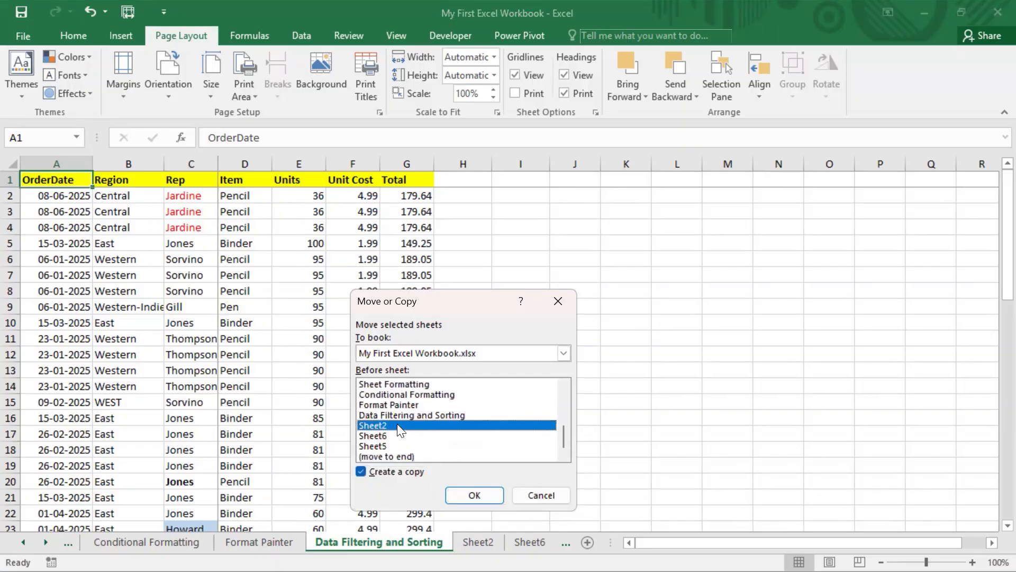
pyautogui.click(474, 495)
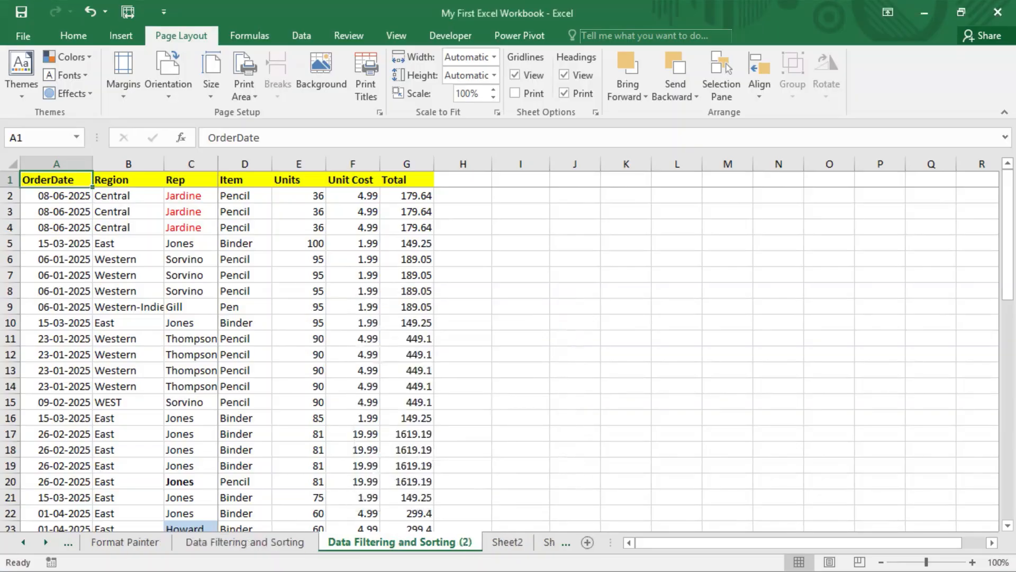
# Rename the copied sheet as Styles and Themes.
pyautogui.doubleClick(460, 542)
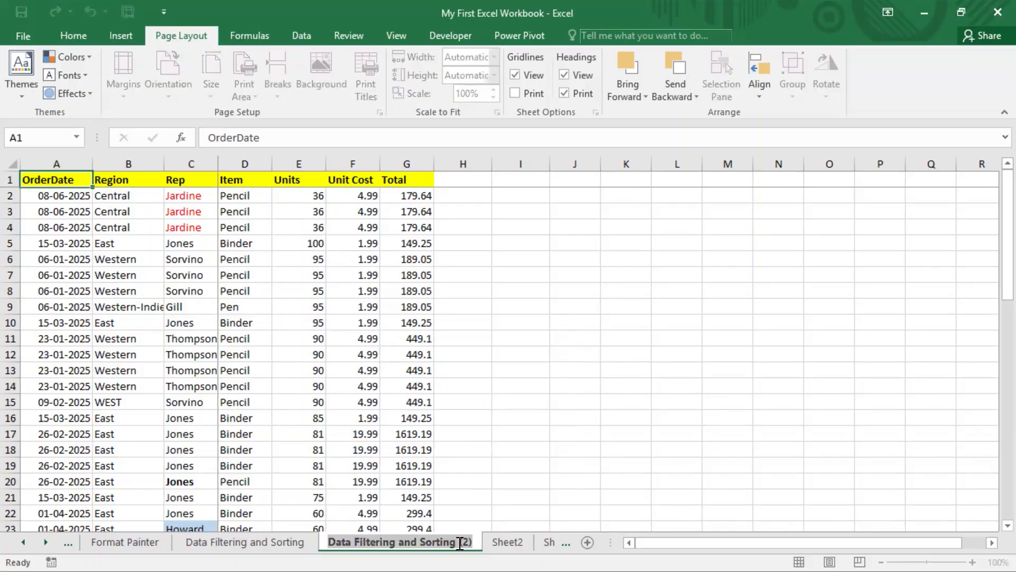
pyautogui.write('Styles an')
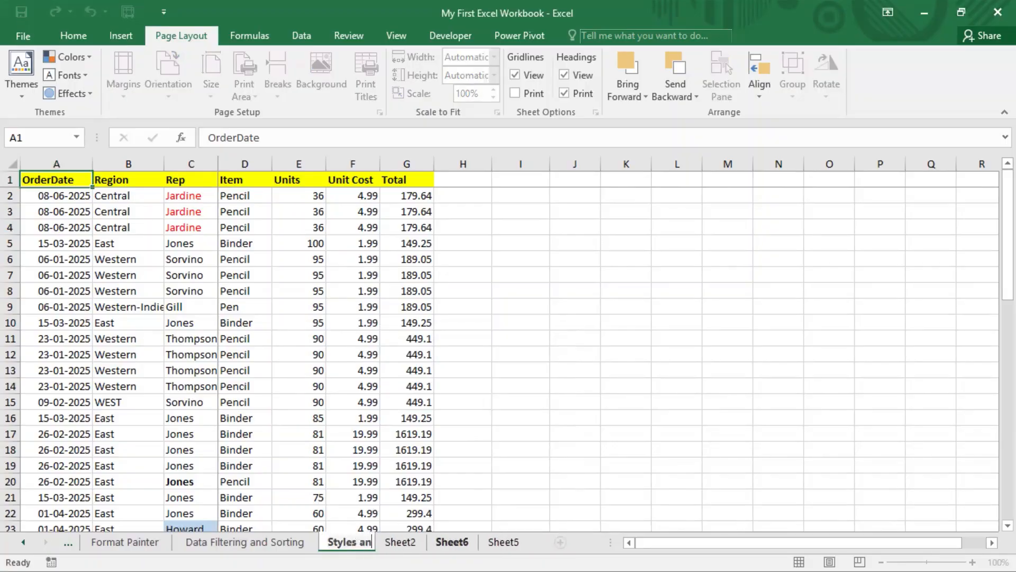
pyautogui.write('d Themes')
pyautogui.press('Return')
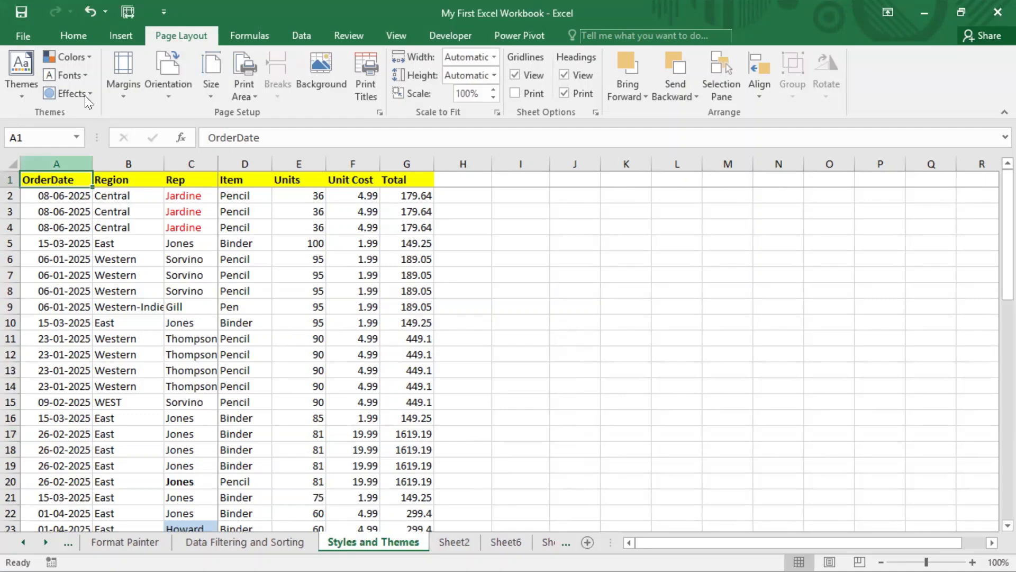
pyautogui.click(80, 30)
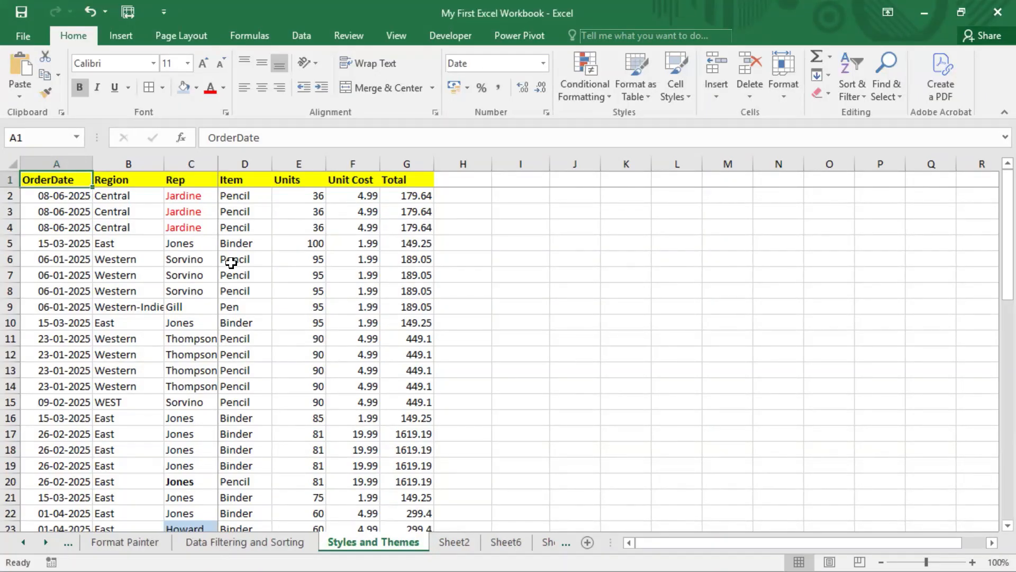
pyautogui.click(96, 288)
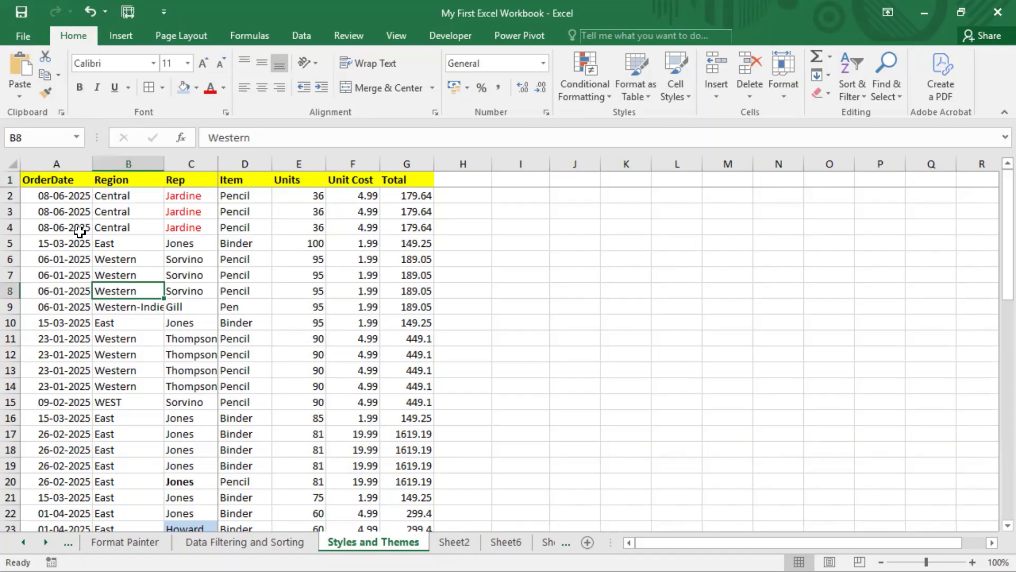
pyautogui.click(51, 180)
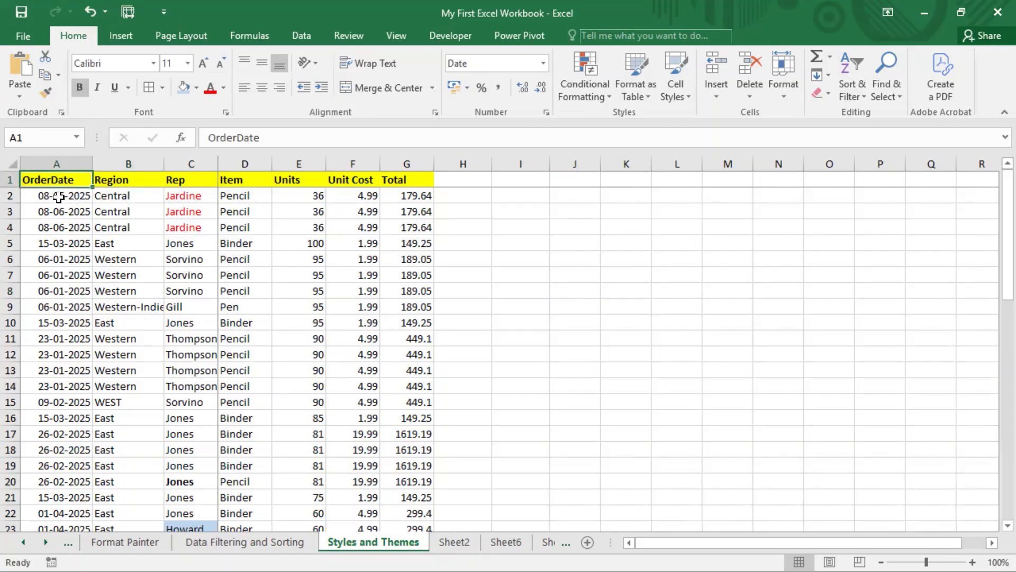
pyautogui.moveTo(59, 197); pyautogui.dragTo(416, 197)
pyautogui.click(304, 312)
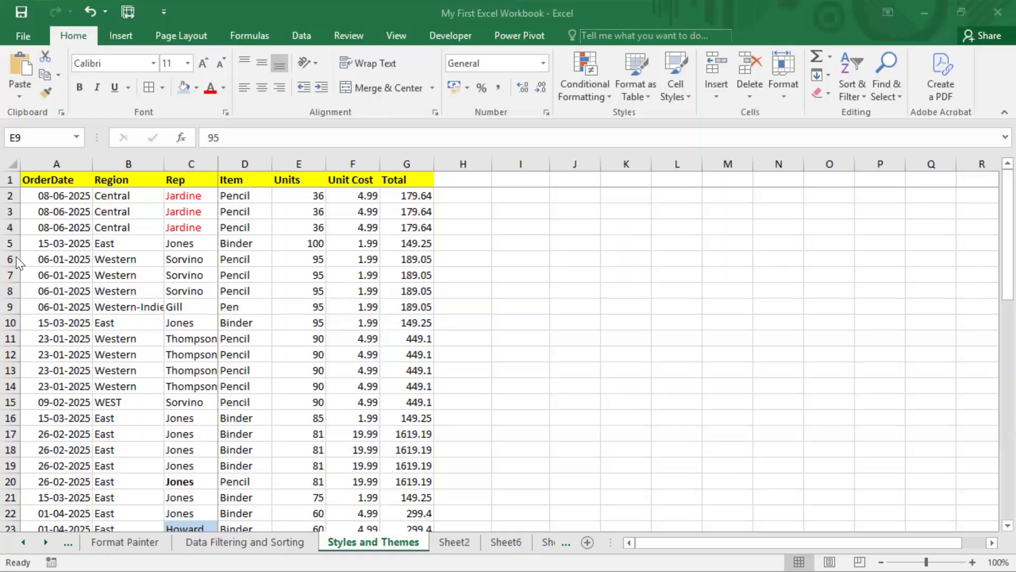
pyautogui.click(61, 191)
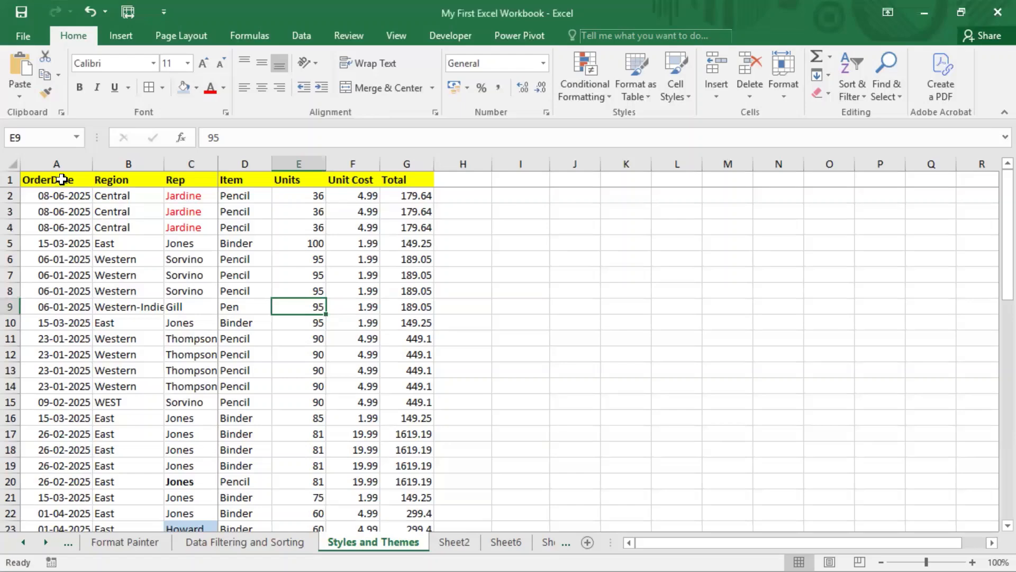
# Apply the Accent6 cell style to the header row, cells A1 to G1.
pyautogui.moveTo(60, 179); pyautogui.dragTo(410, 183)
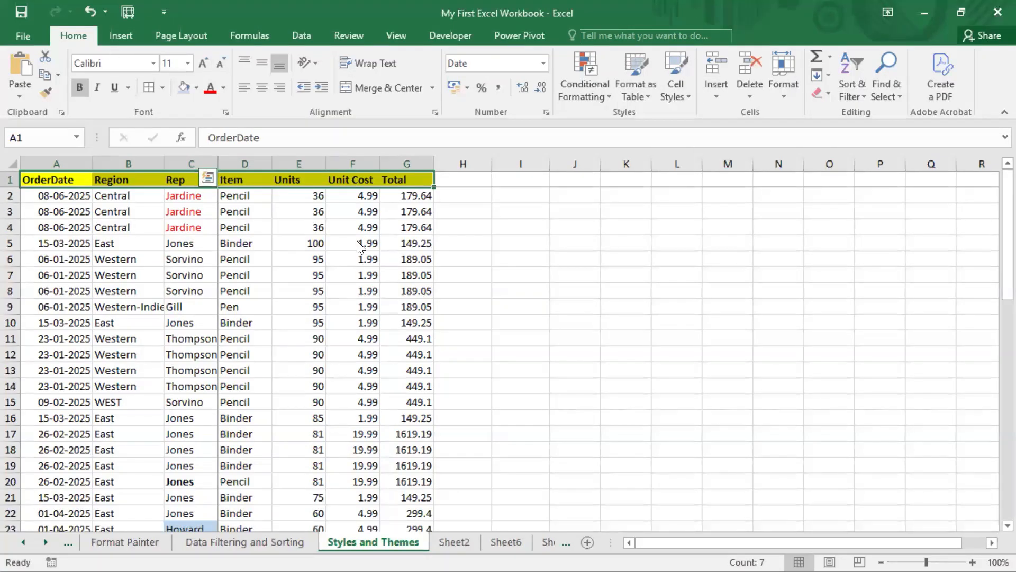
pyautogui.moveTo(49, 27)
pyautogui.mouseDown()
pyautogui.moveTo(66, 46)
pyautogui.moveTo(98, 46)
pyautogui.mouseUp()
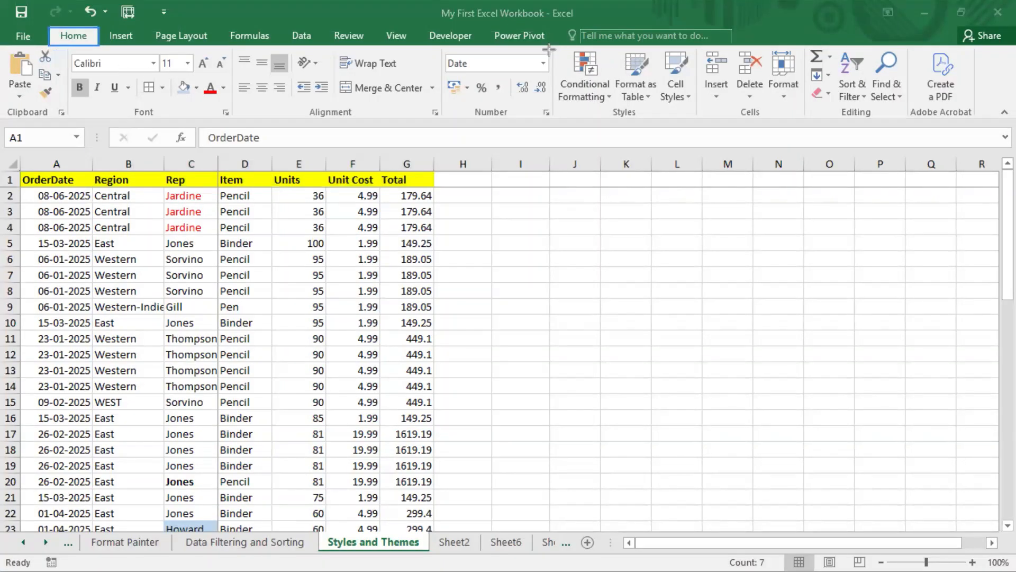
pyautogui.moveTo(549, 43)
pyautogui.mouseDown()
pyautogui.moveTo(613, 88)
pyautogui.moveTo(701, 121)
pyautogui.mouseUp()
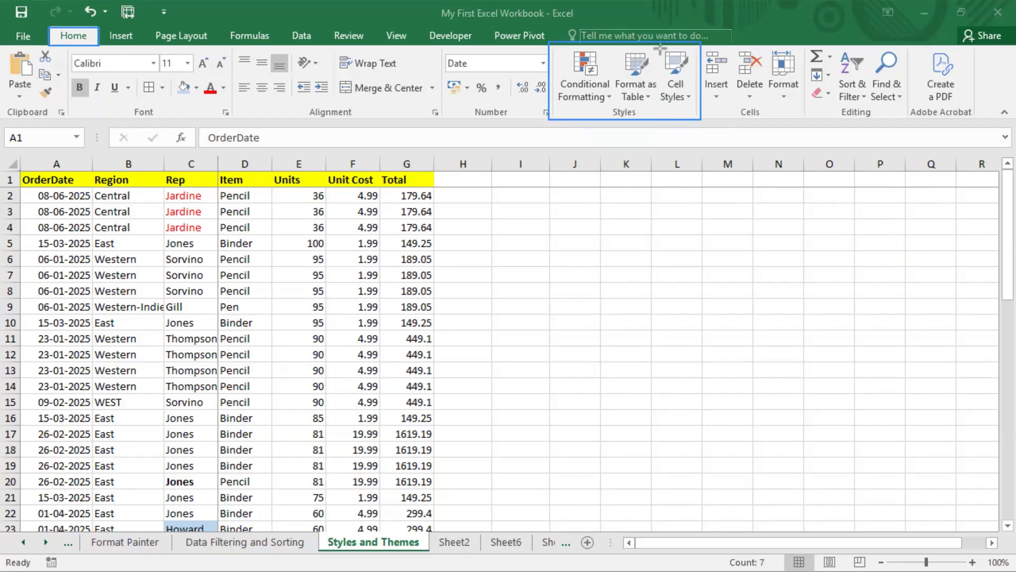
pyautogui.moveTo(660, 47)
pyautogui.mouseDown()
pyautogui.moveTo(677, 115)
pyautogui.moveTo(696, 119)
pyautogui.mouseUp()
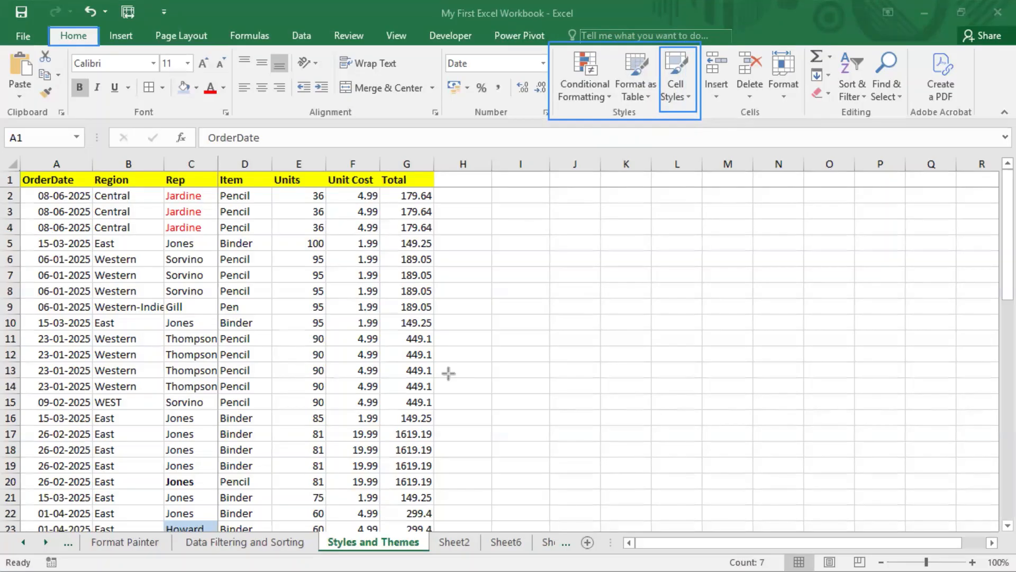
pyautogui.click(687, 97)
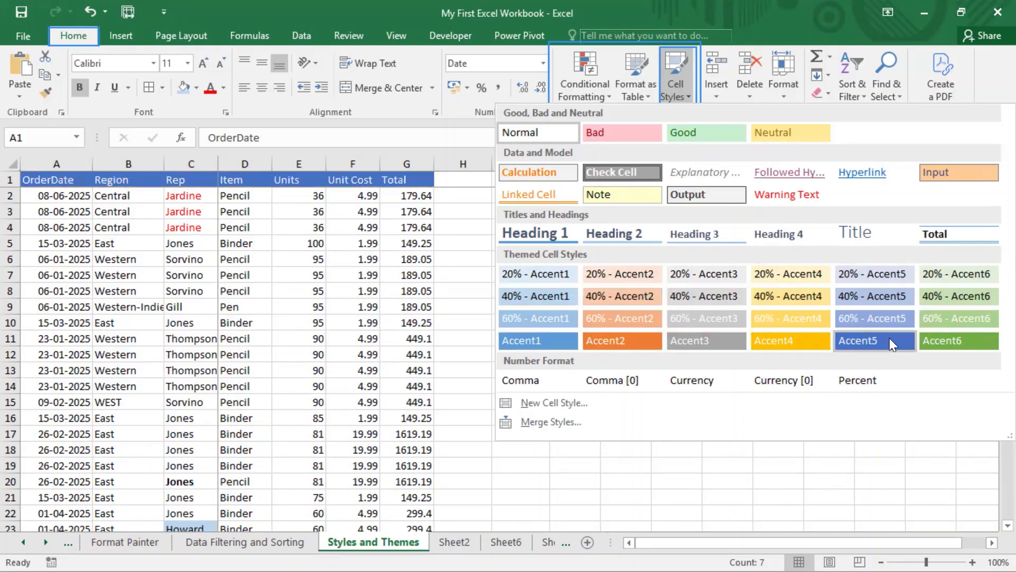
pyautogui.click(956, 341)
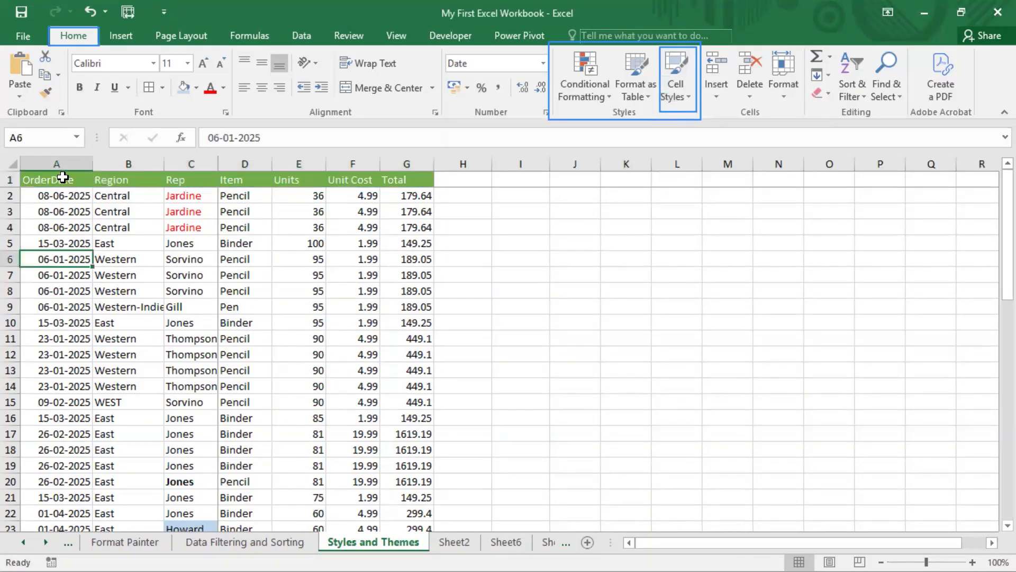
pyautogui.click(64, 178)
pyautogui.moveTo(69, 178); pyautogui.dragTo(429, 182)
pyautogui.click(336, 287)
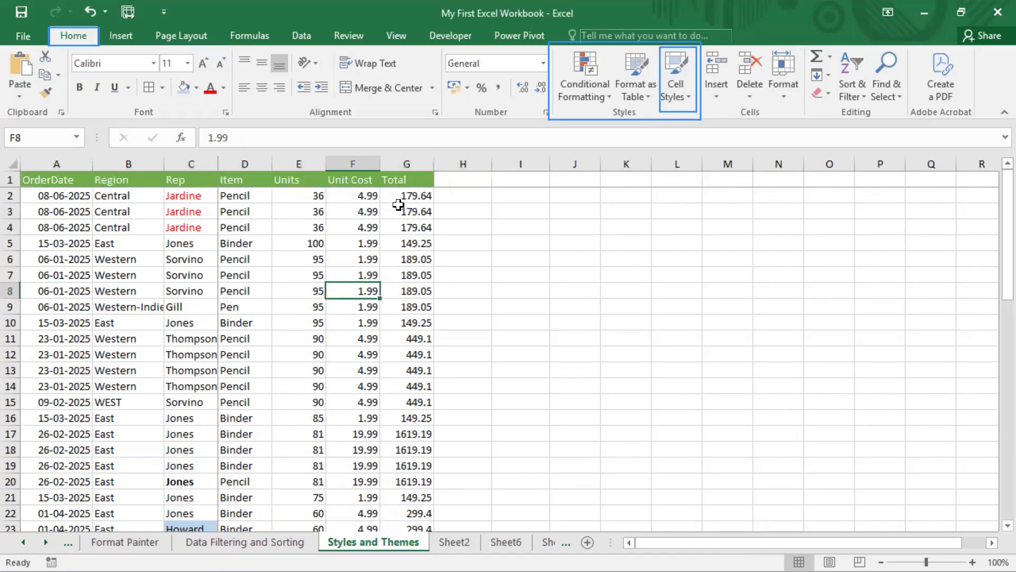
pyautogui.click(466, 180)
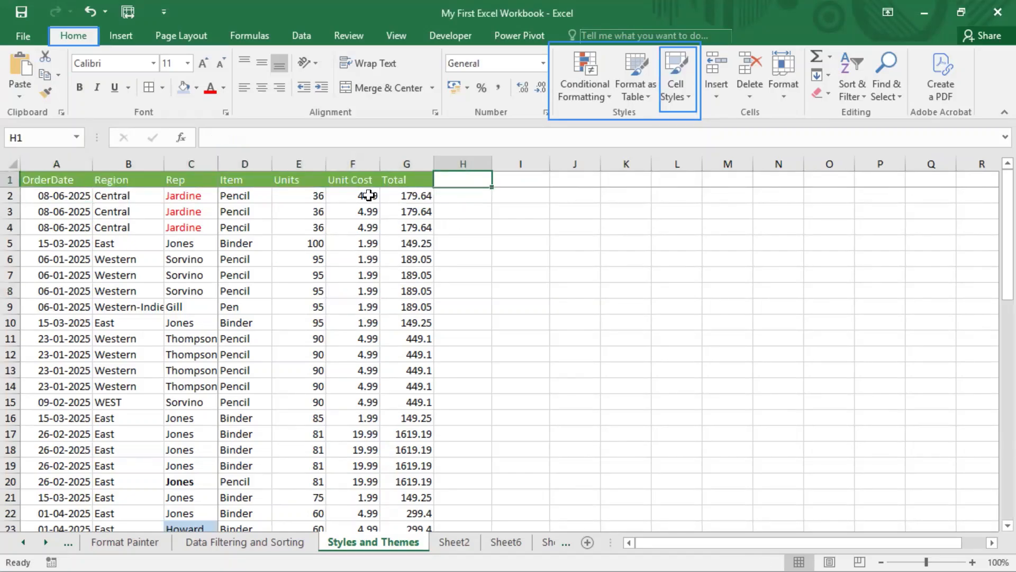
pyautogui.click(685, 94)
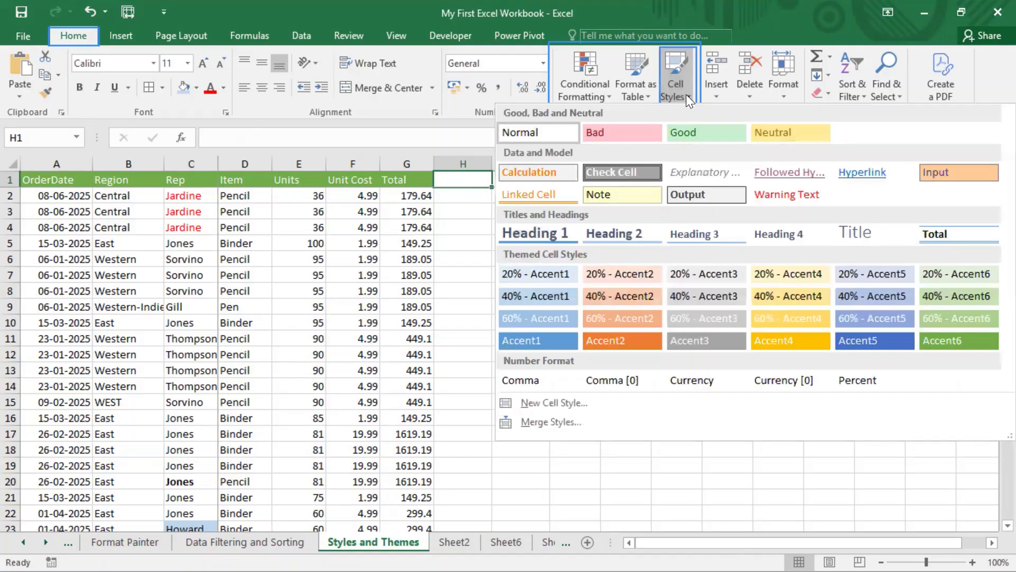
pyautogui.click(560, 407)
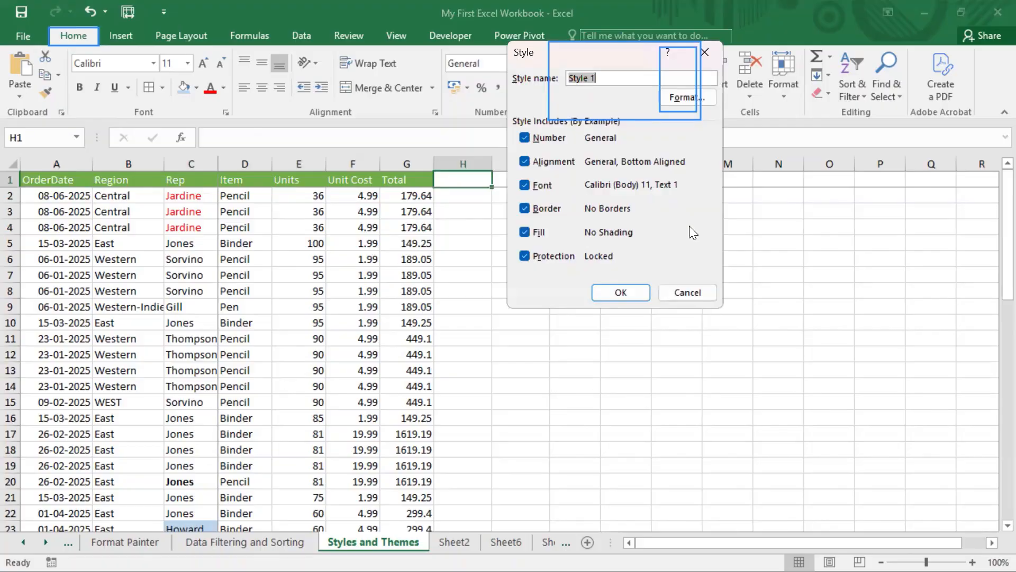
pyautogui.press('Escape')
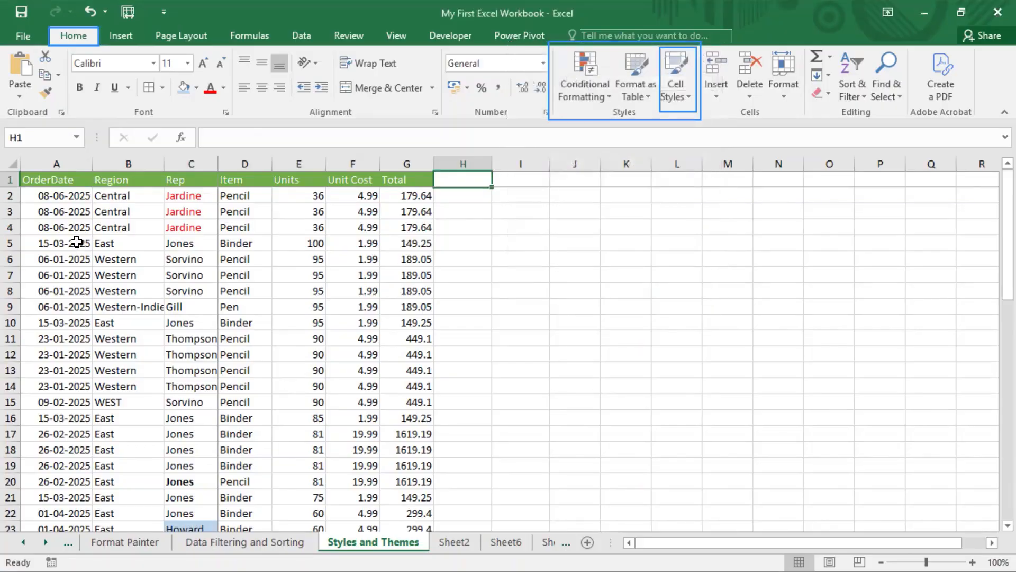
# Start a new cell style based on header cells A1 to G1 and set its number format to General.
pyautogui.moveTo(45, 180); pyautogui.dragTo(400, 177)
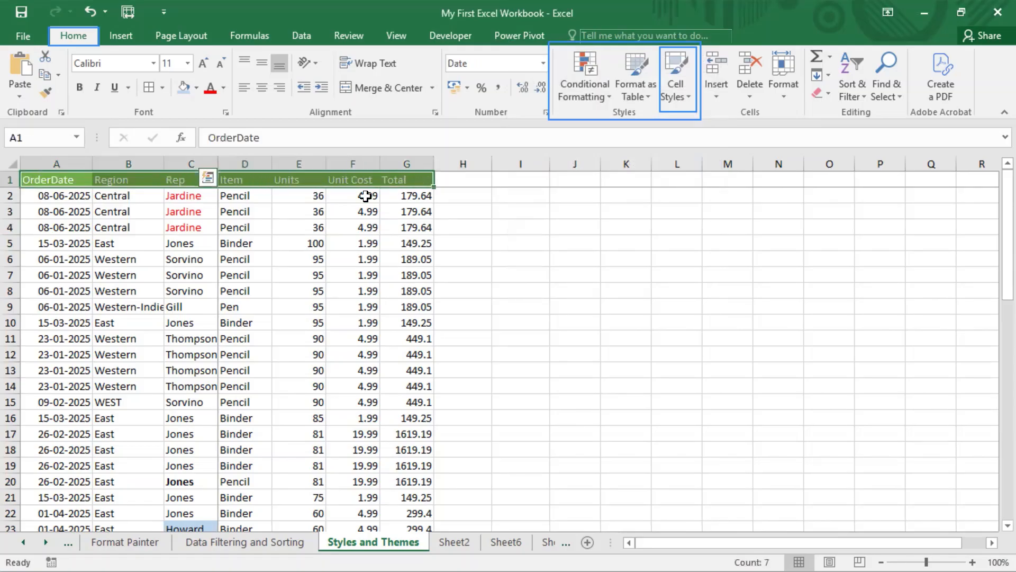
pyautogui.click(686, 98)
pyautogui.click(571, 404)
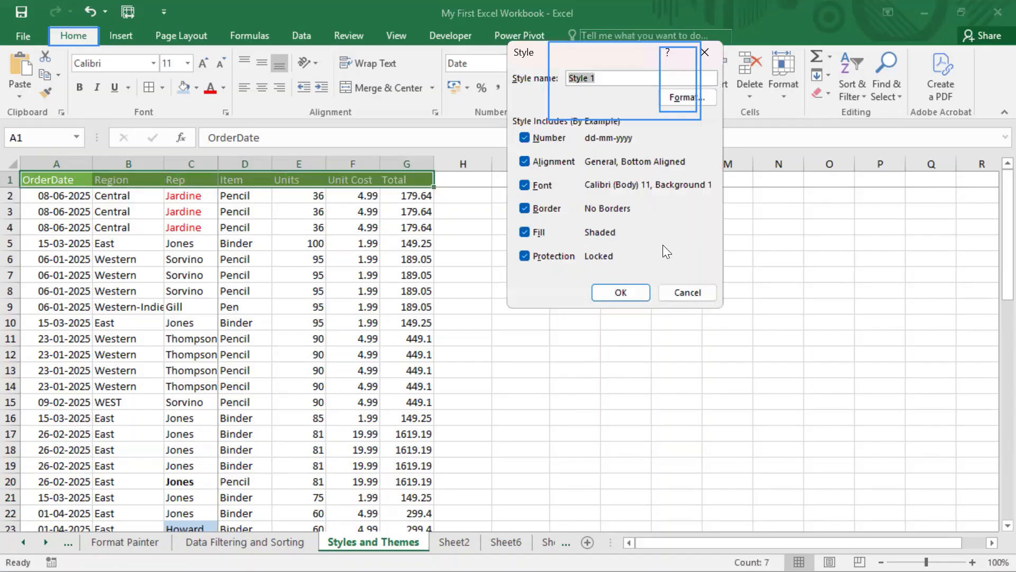
pyautogui.click(687, 99)
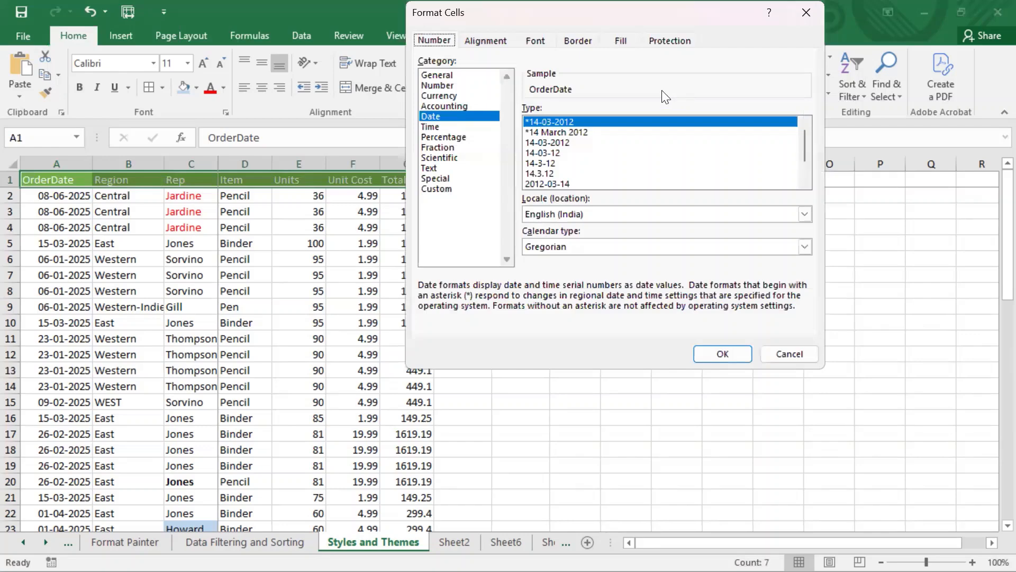
pyautogui.click(442, 77)
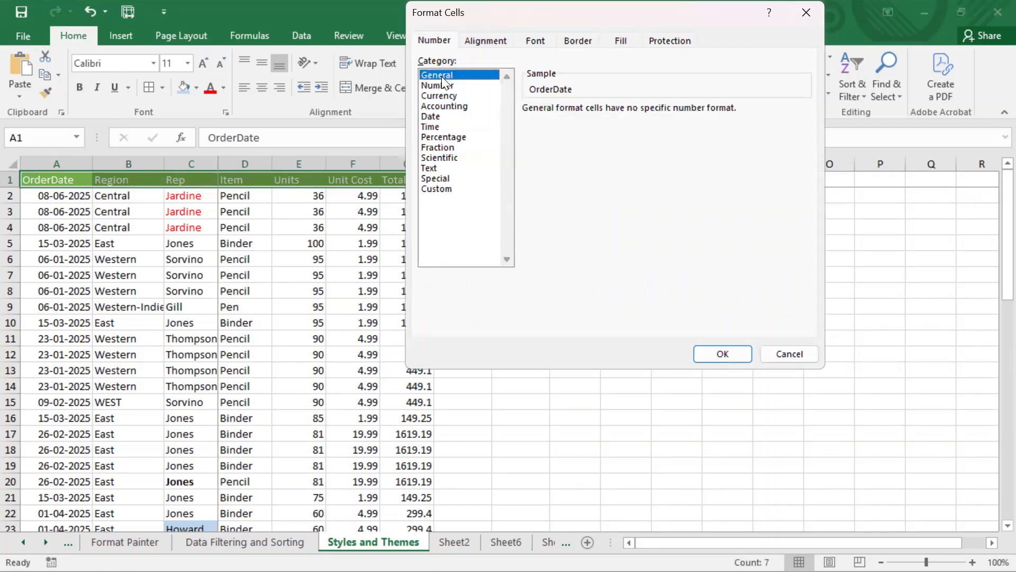
pyautogui.moveTo(695, 12); pyautogui.dragTo(506, 12)
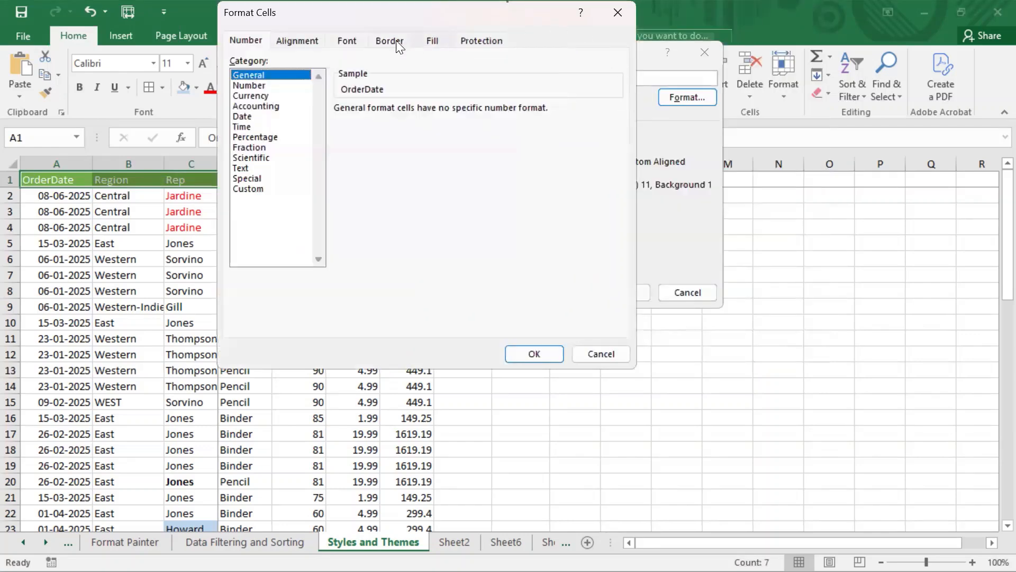
# Set the new cell style's font to Berlin Sans FB, Bold, size 14, with black theme colour.
pyautogui.click(346, 41)
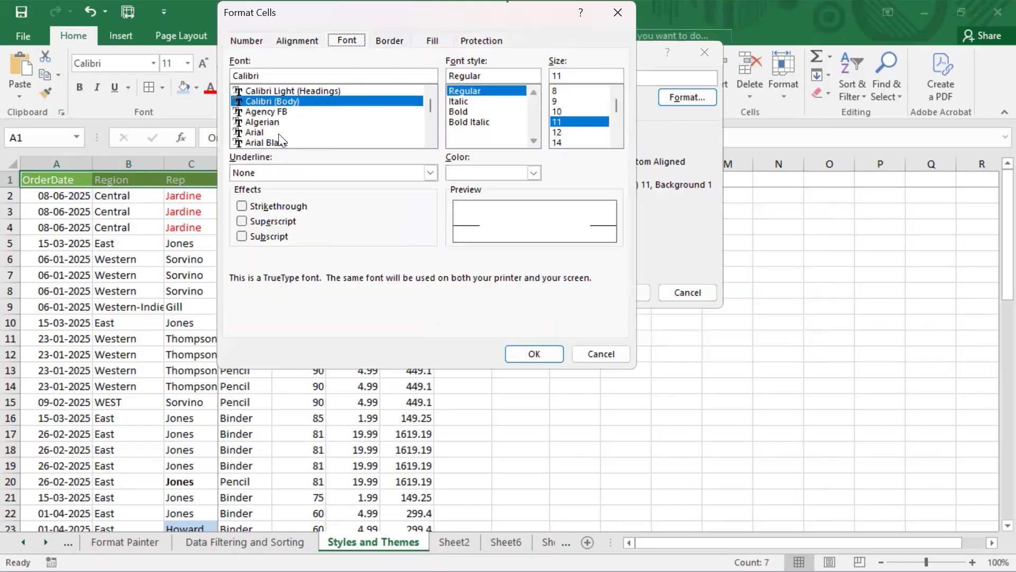
pyautogui.scroll(-6, 359, 121)
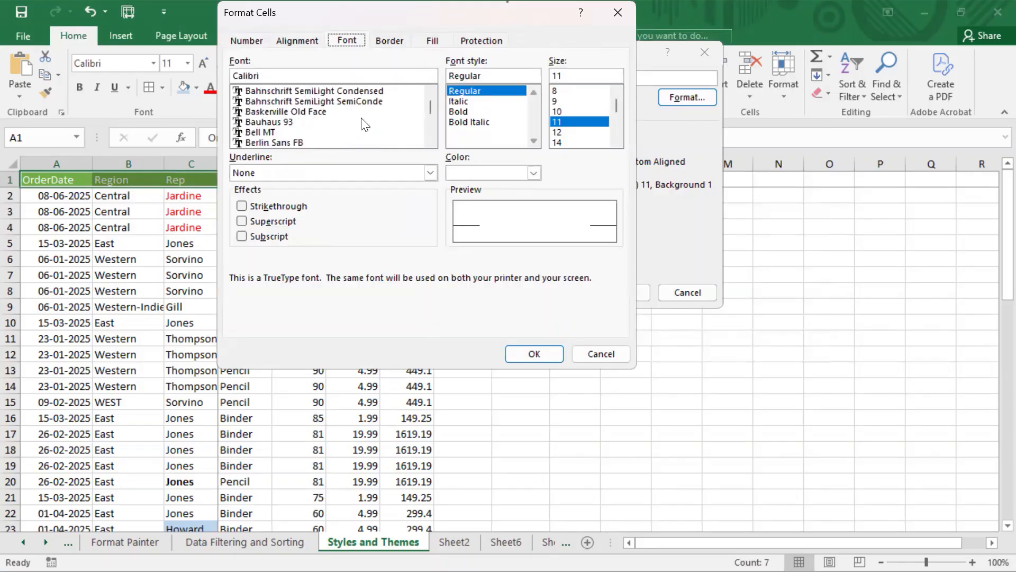
pyautogui.click(284, 130)
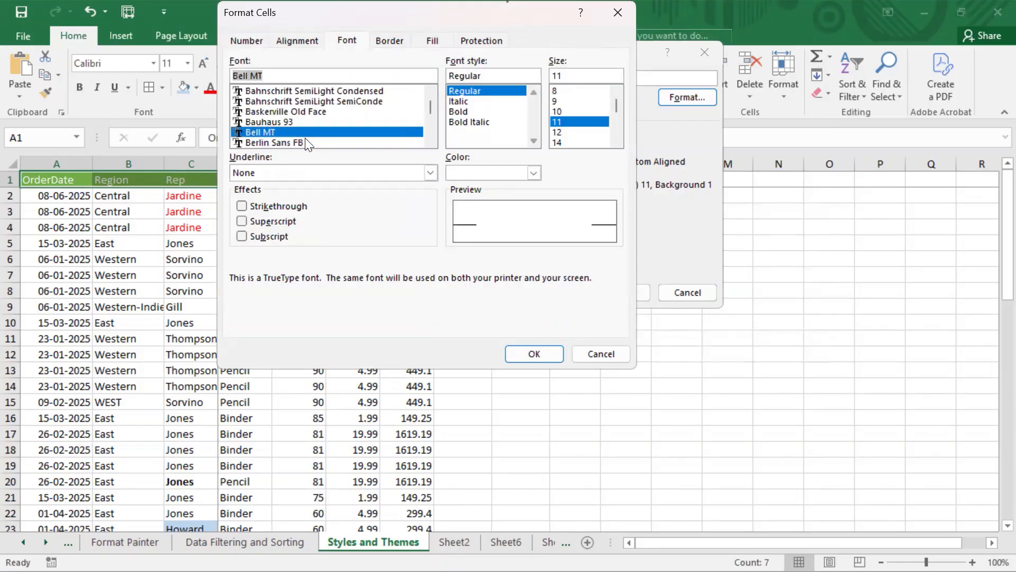
pyautogui.click(305, 141)
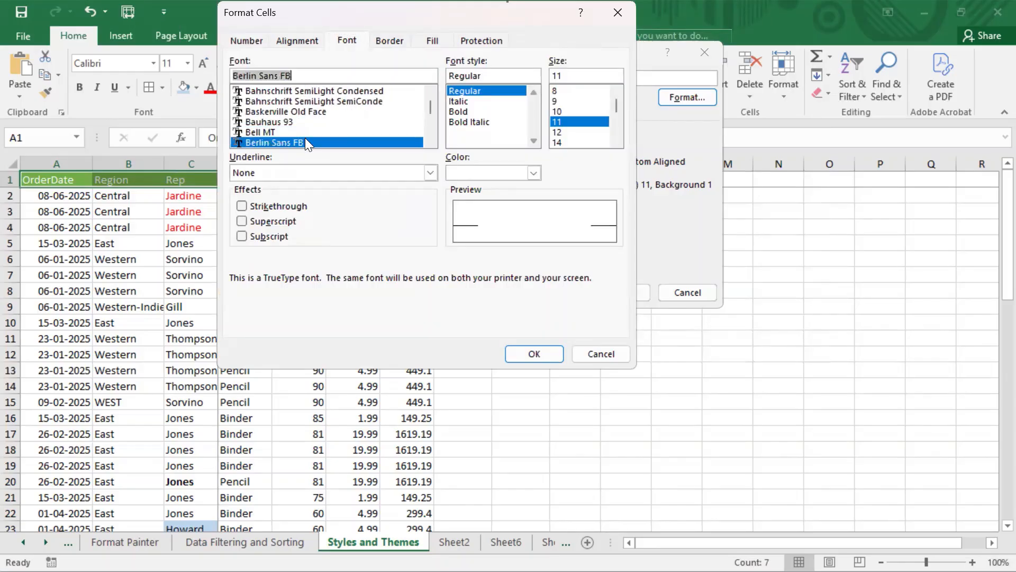
pyautogui.click(466, 113)
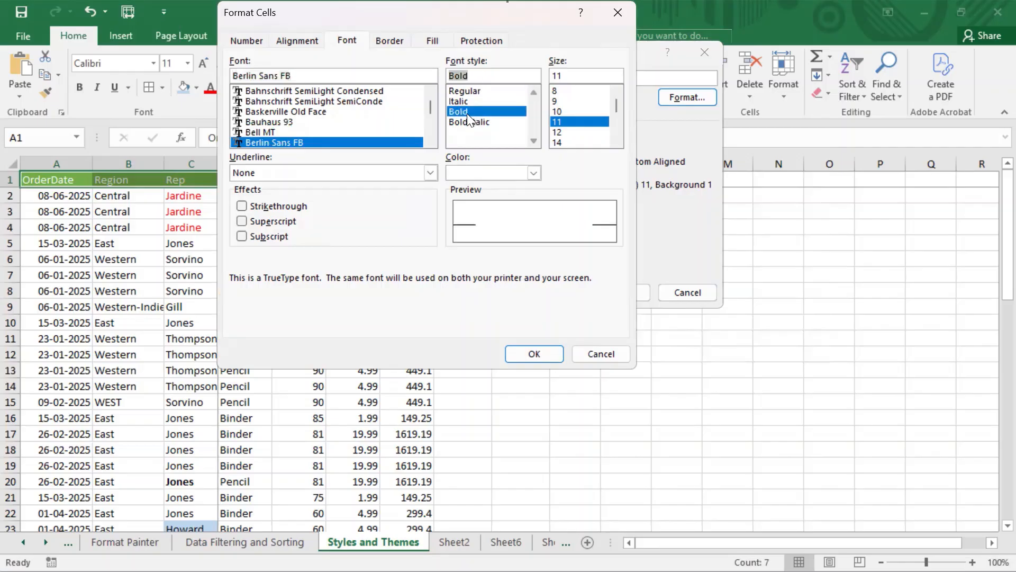
pyautogui.click(559, 141)
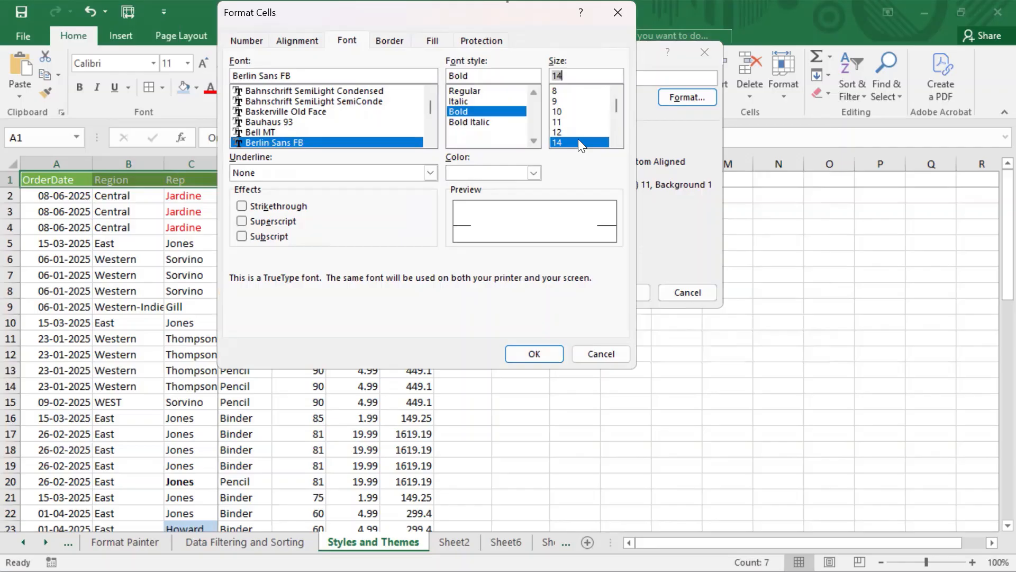
pyautogui.click(534, 173)
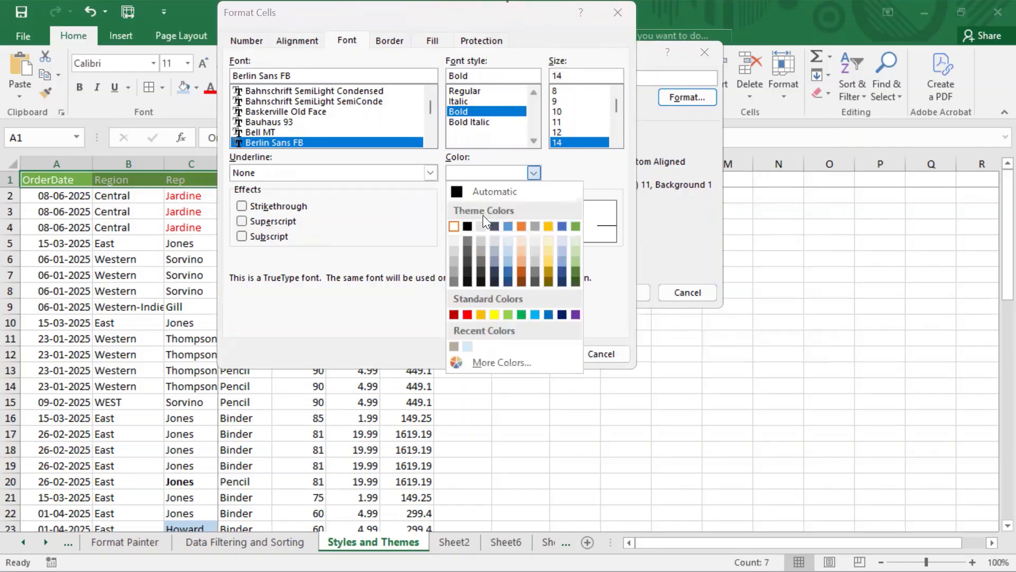
pyautogui.click(467, 227)
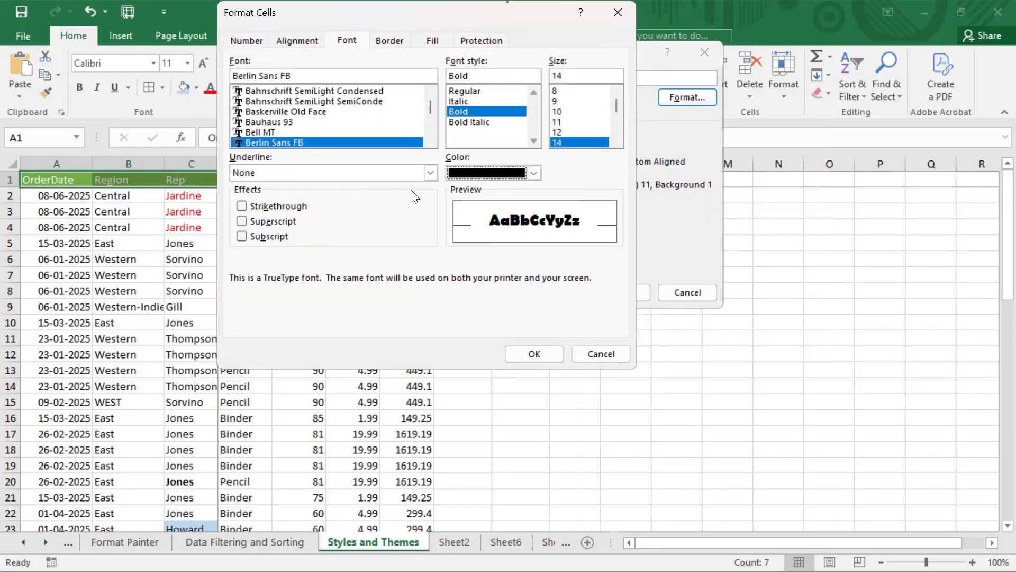
pyautogui.moveTo(516, 14); pyautogui.dragTo(337, 70)
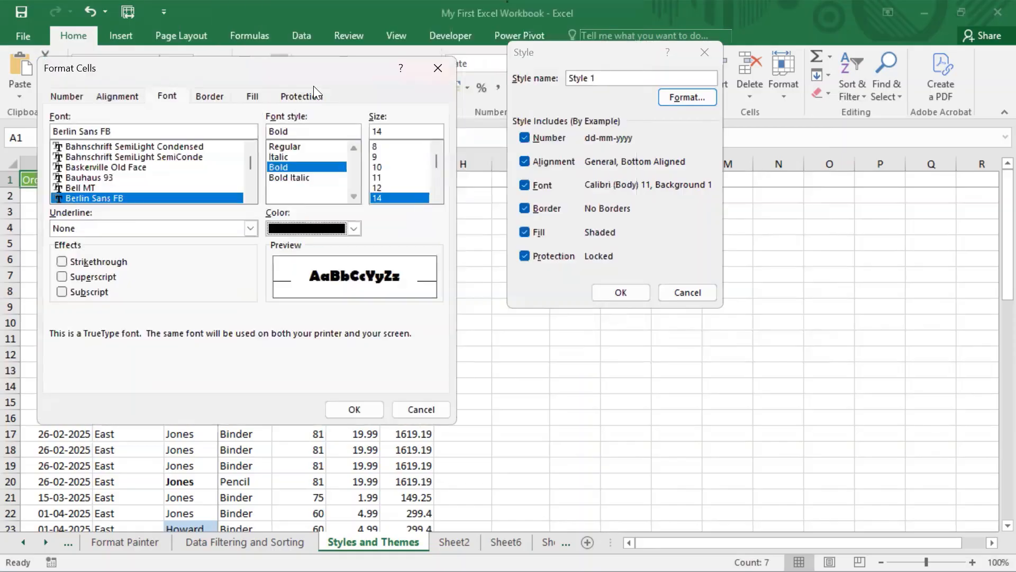
# Add a dotted outline border to the new cell style and save the style.
pyautogui.click(301, 96)
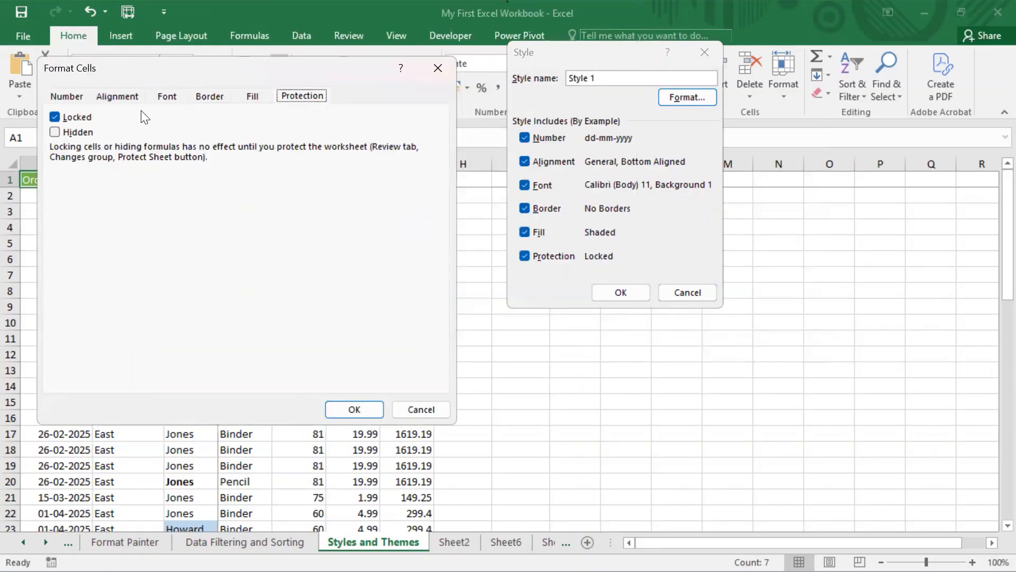
pyautogui.click(169, 96)
pyautogui.click(207, 96)
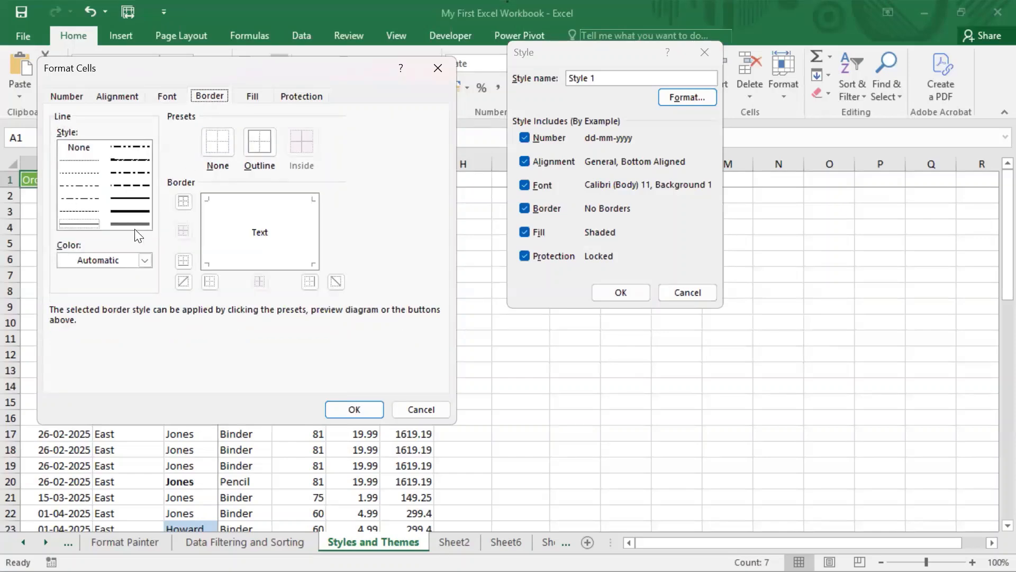
pyautogui.click(80, 173)
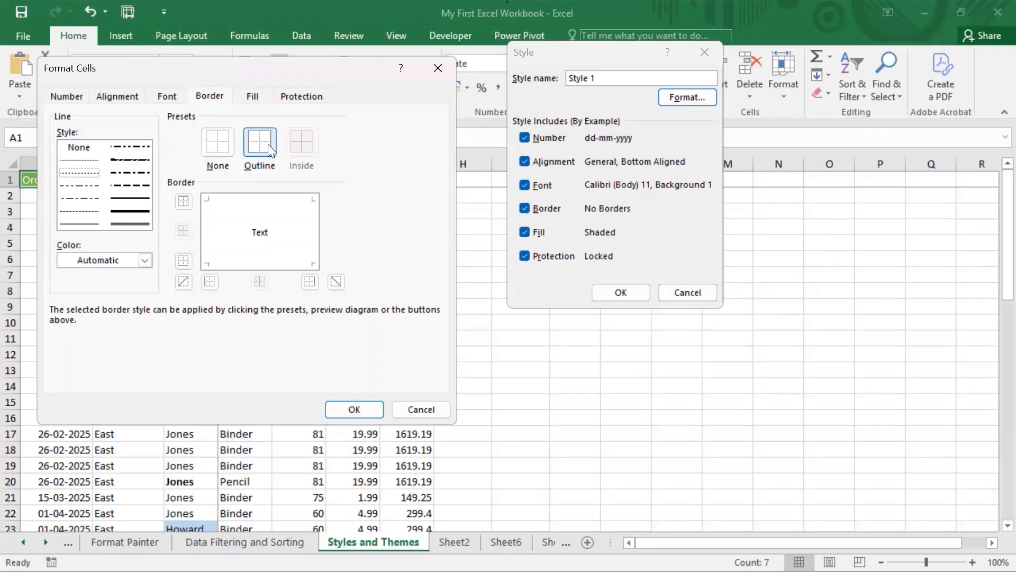
pyautogui.click(258, 156)
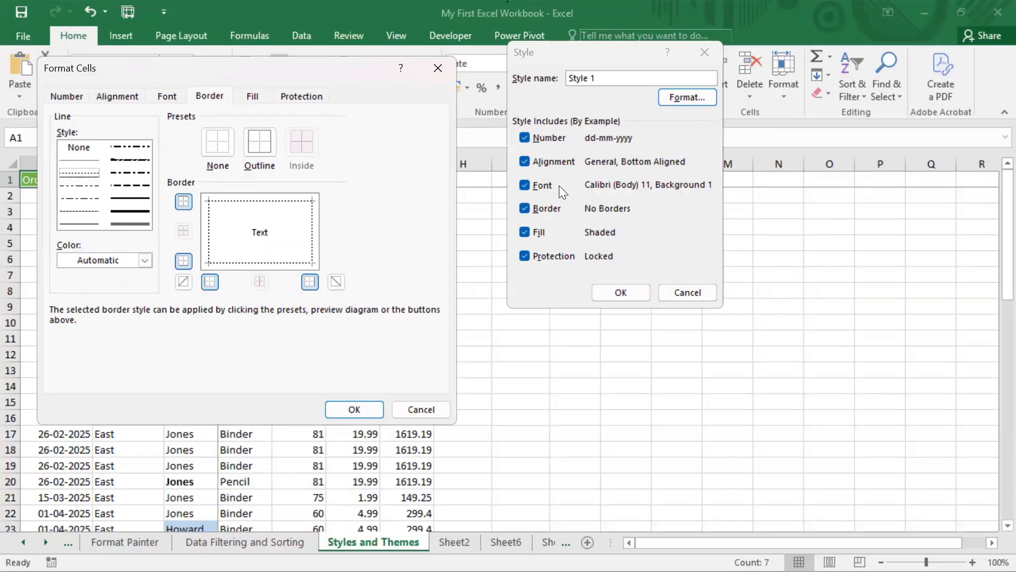
pyautogui.click(354, 410)
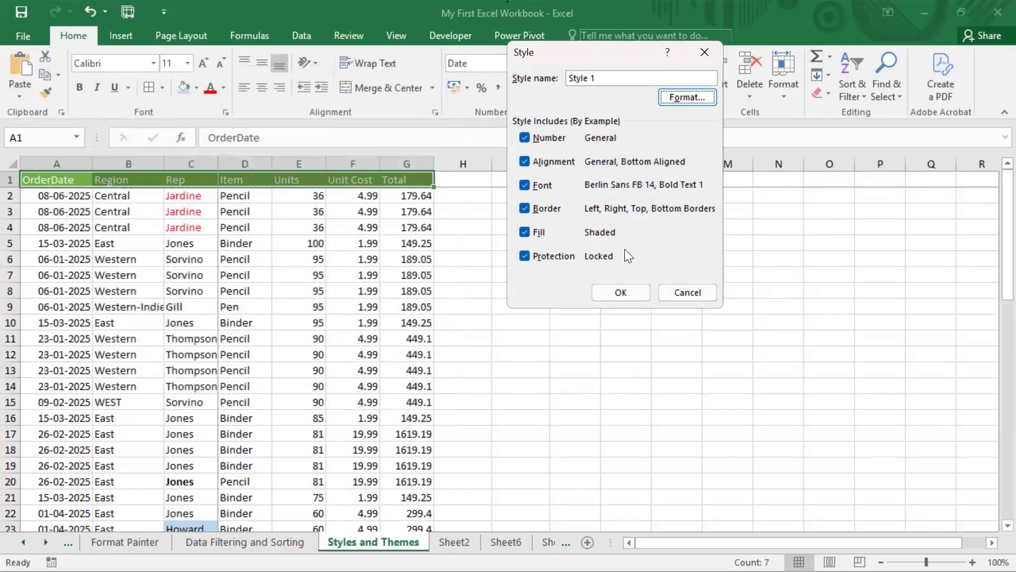
pyautogui.press('Return')
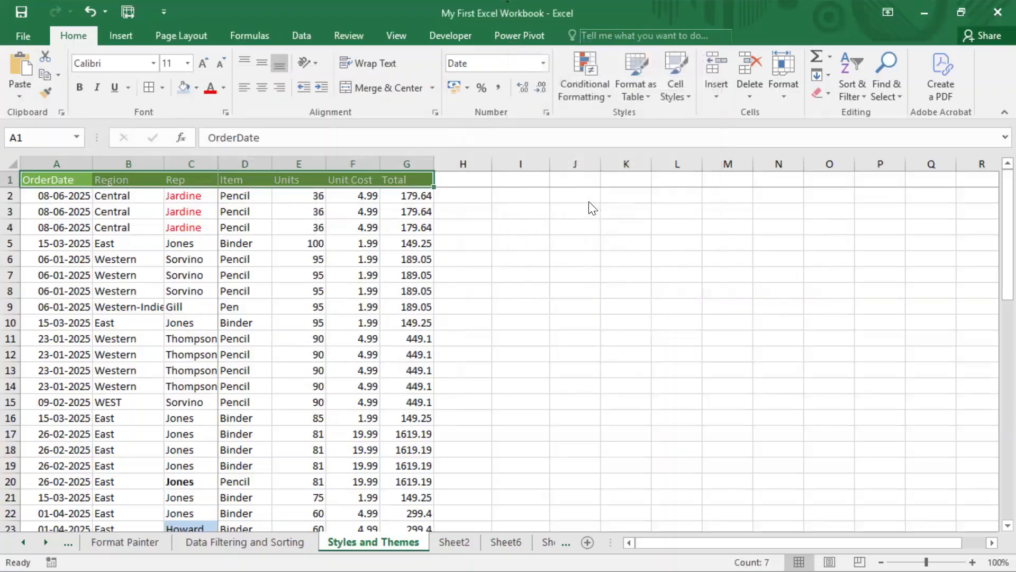
pyautogui.click(495, 228)
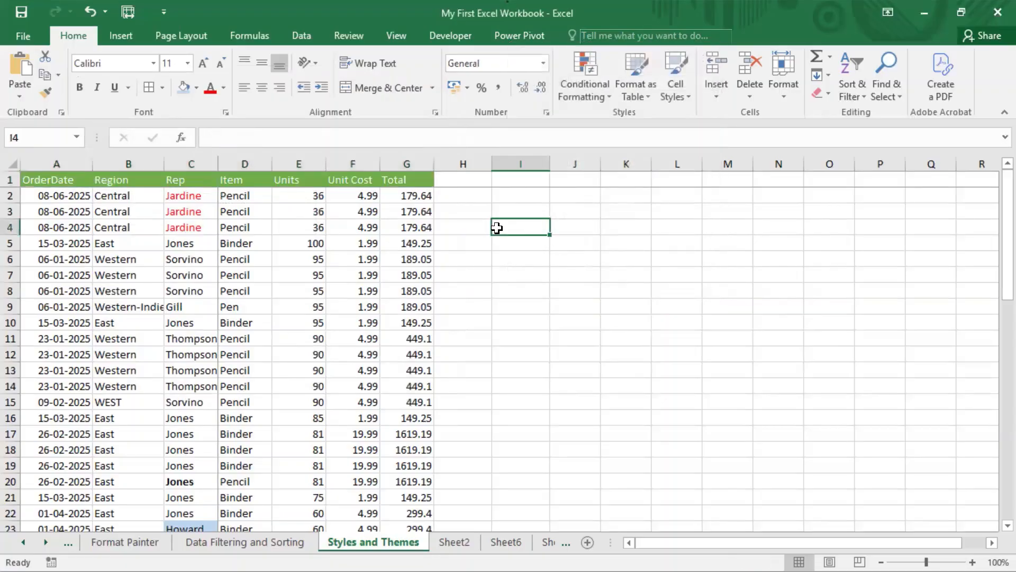
pyautogui.moveTo(60, 179); pyautogui.dragTo(405, 179)
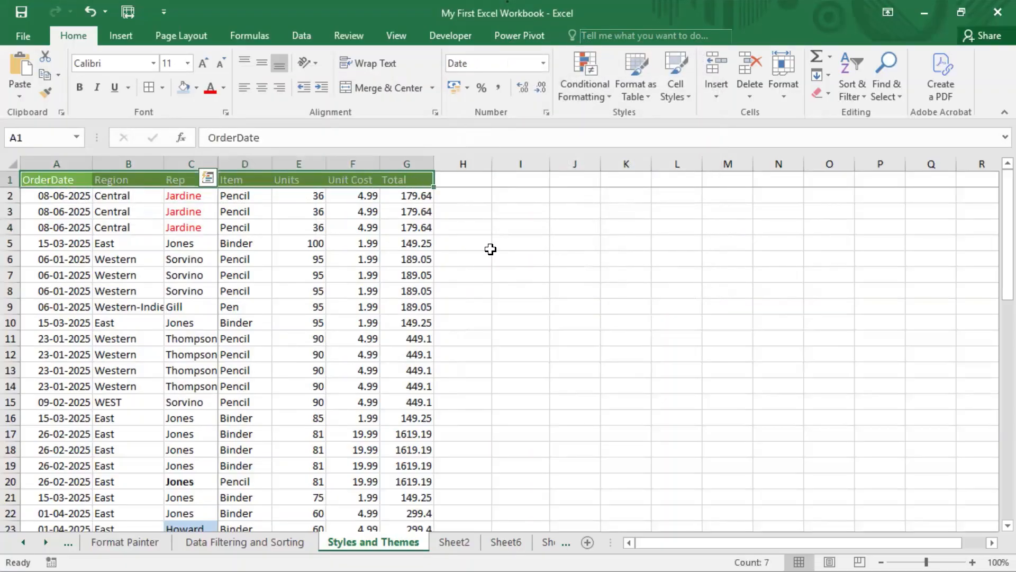
pyautogui.click(563, 233)
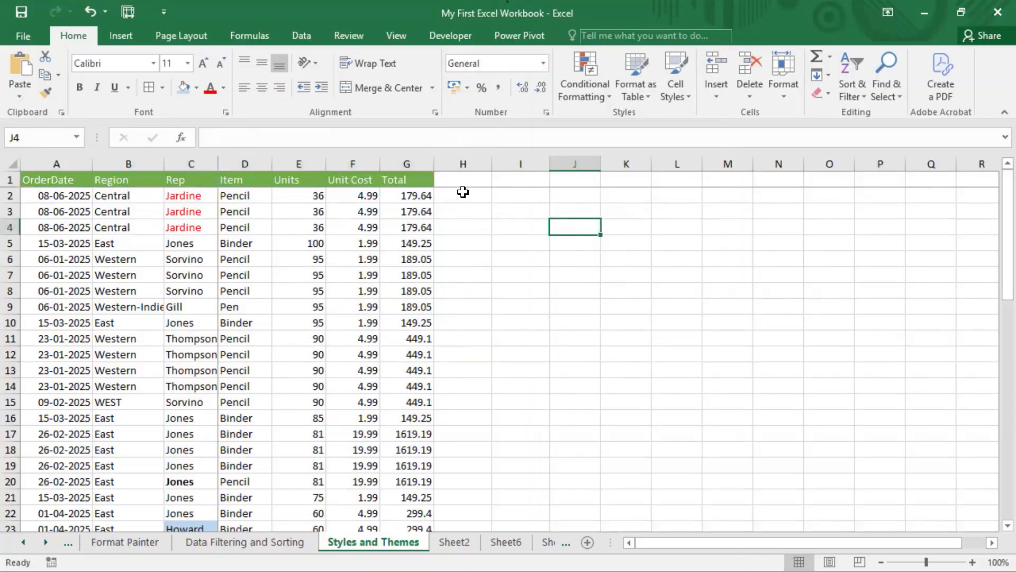
# Copy the formatting of header cell G1 onto cells A6 to G6 with Format Painter.
pyautogui.click(416, 178)
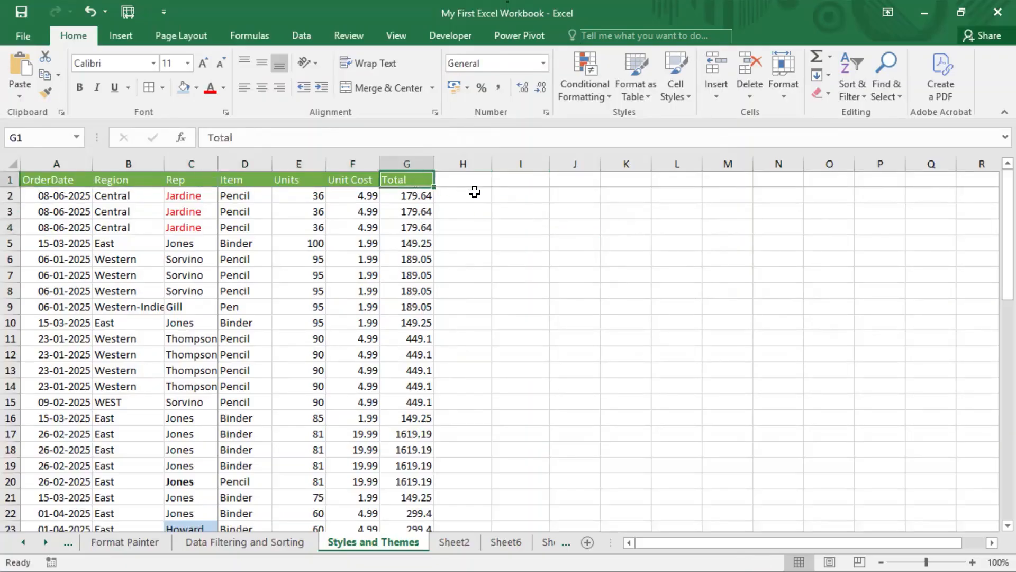
pyautogui.click(45, 92)
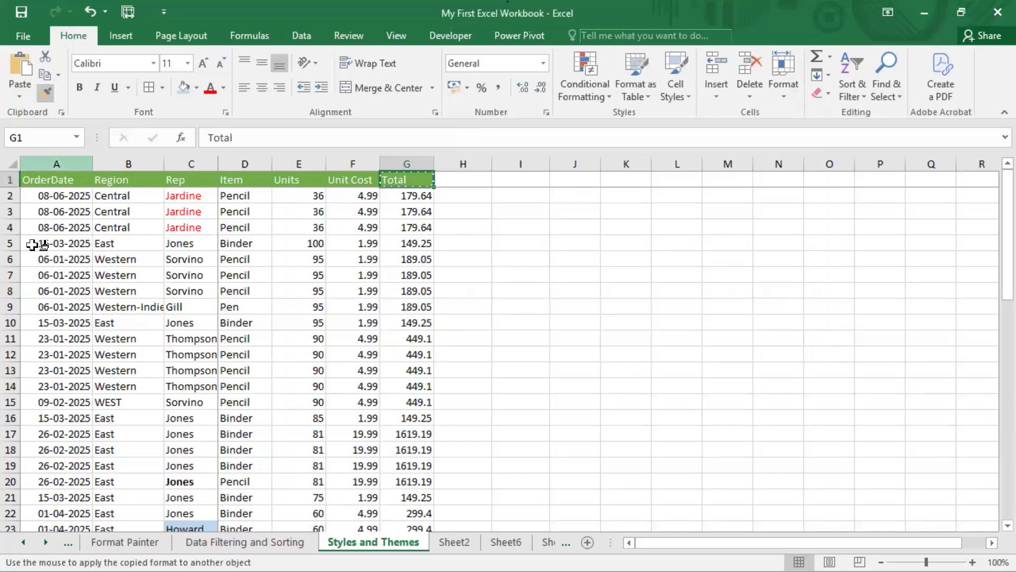
pyautogui.moveTo(46, 259); pyautogui.dragTo(392, 260)
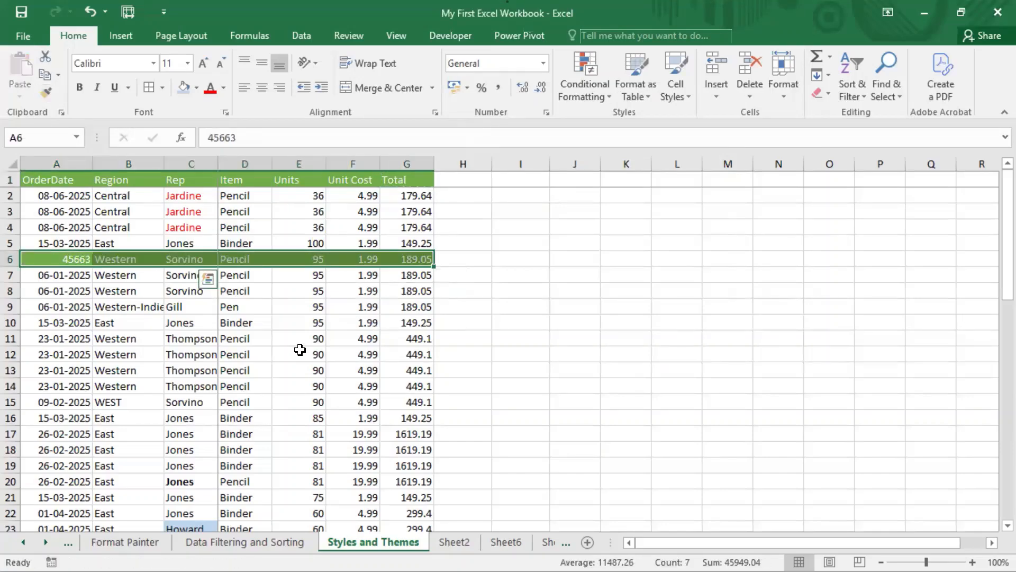
pyautogui.click(560, 226)
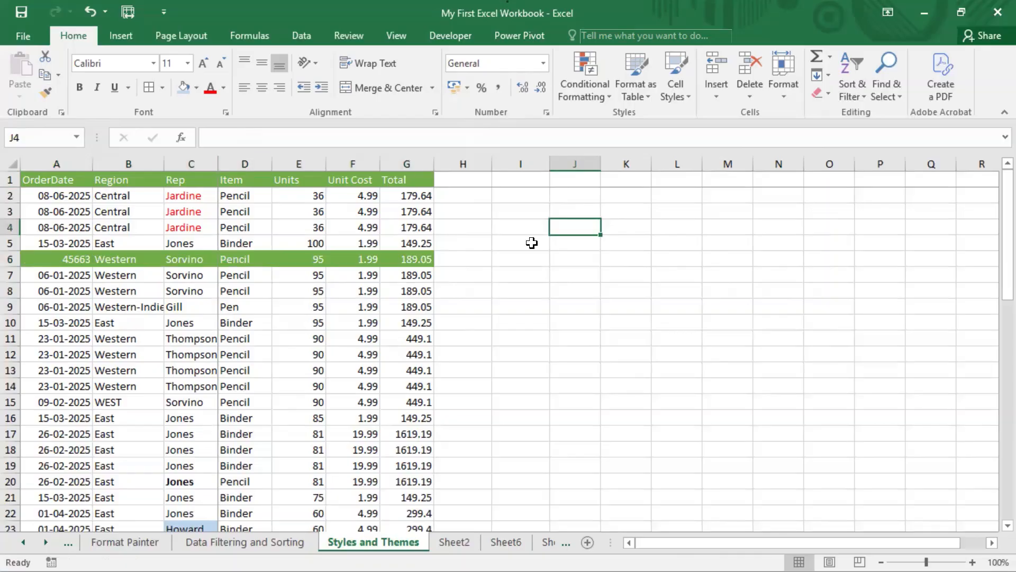
pyautogui.click(278, 182)
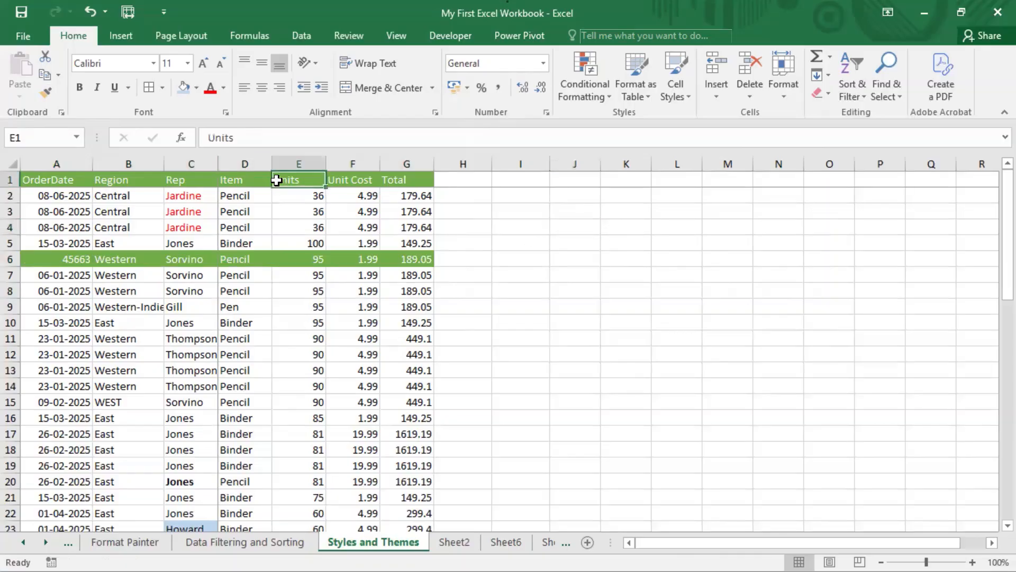
pyautogui.click(688, 100)
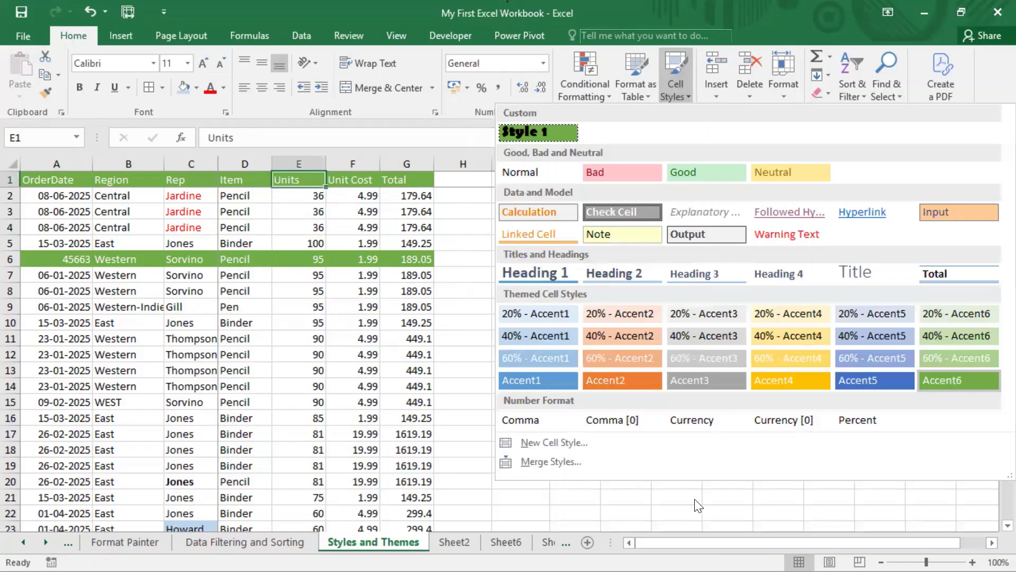
pyautogui.click(616, 443)
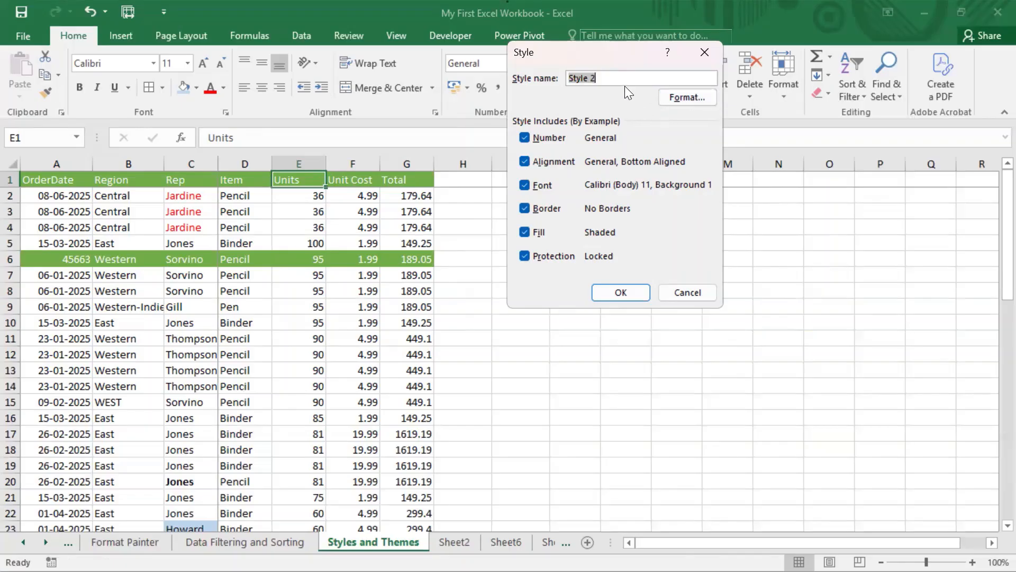
pyautogui.press('Escape')
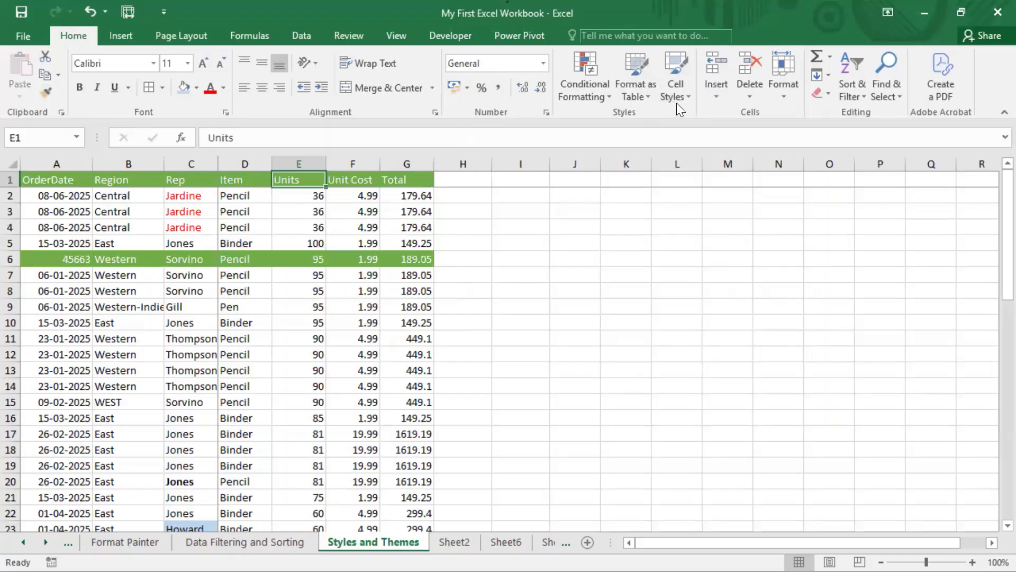
# Create a second custom cell style based on header cell E1, picking the double line style in its border settings.
pyautogui.click(680, 97)
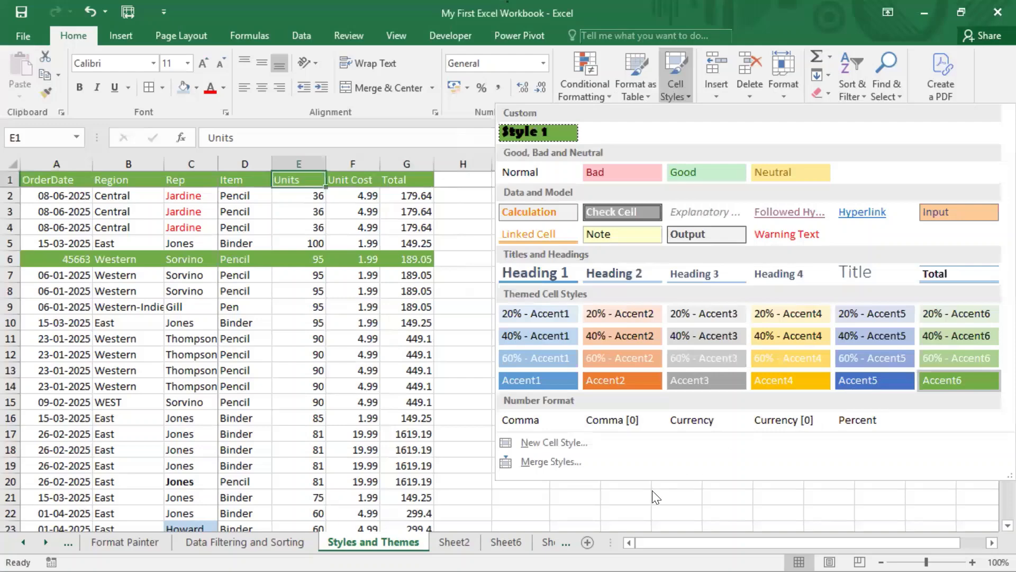
pyautogui.click(570, 445)
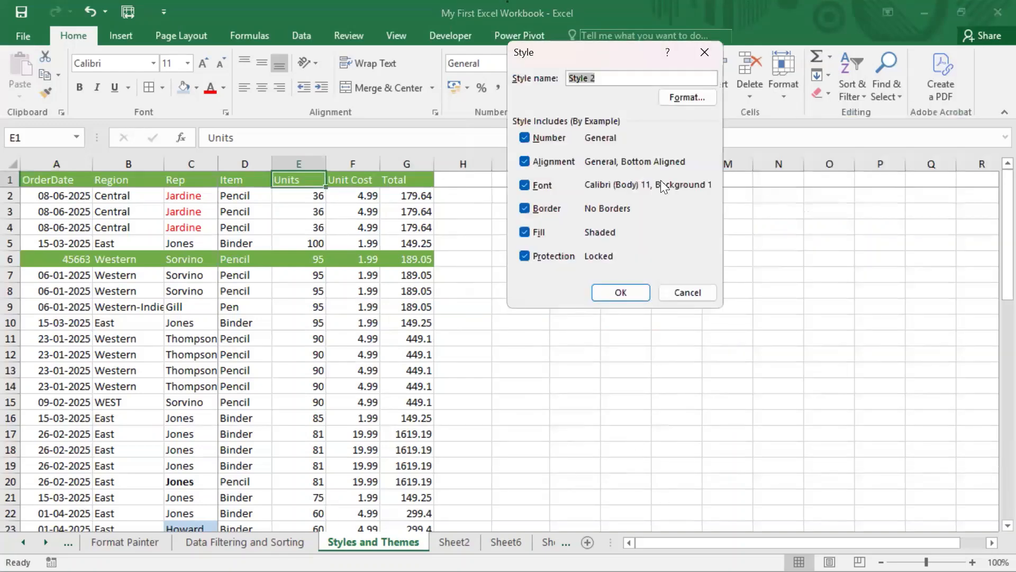
pyautogui.click(700, 95)
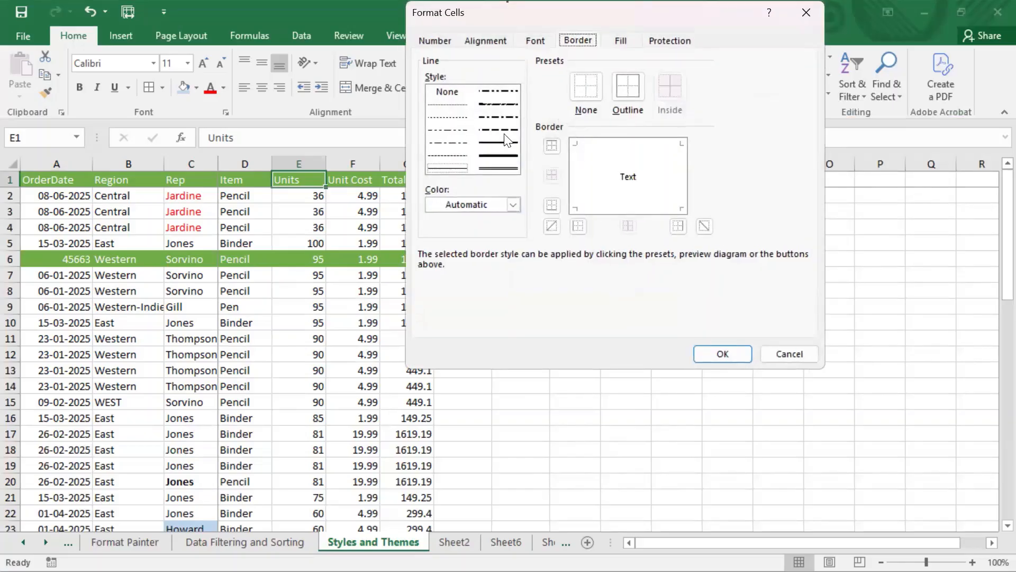
pyautogui.click(497, 169)
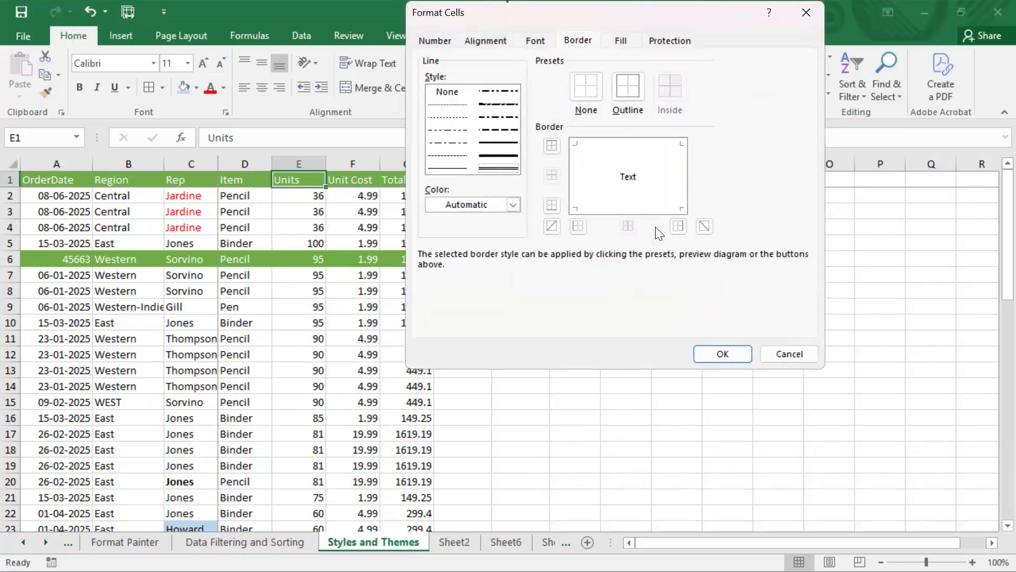
pyautogui.moveTo(726, 21); pyautogui.dragTo(517, 20)
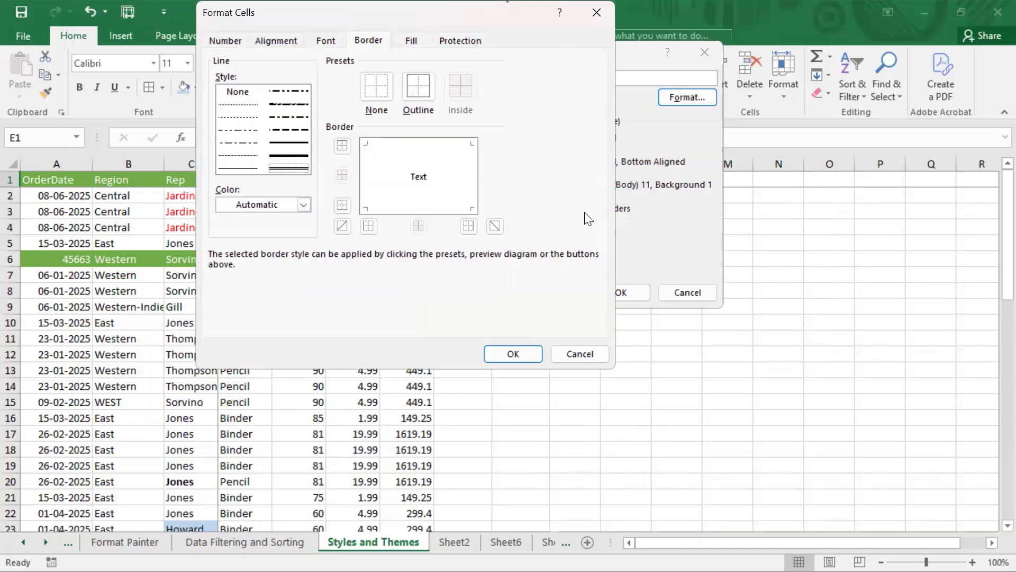
pyautogui.moveTo(419, 22); pyautogui.dragTo(285, 61)
pyautogui.click(385, 397)
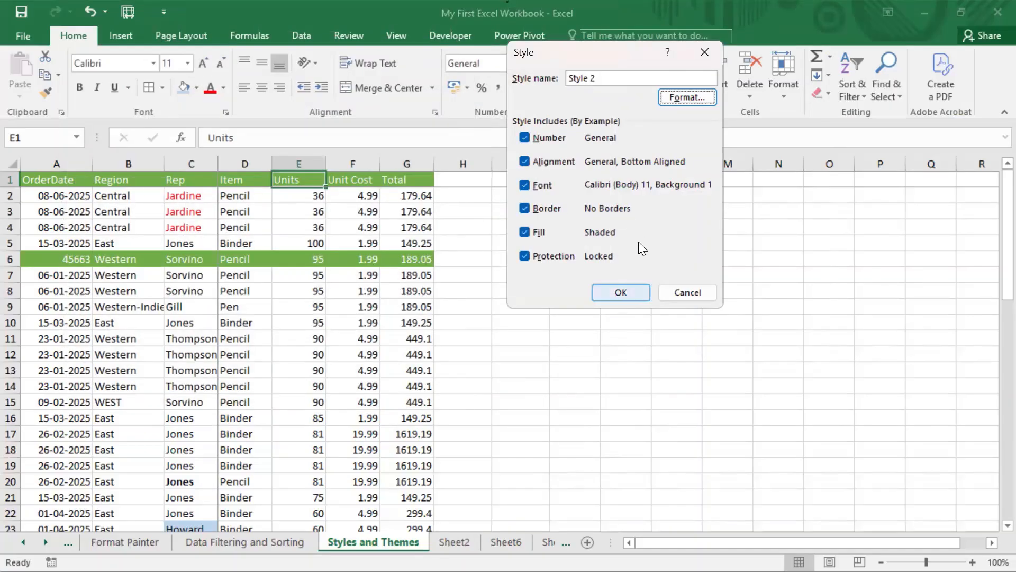
pyautogui.click(621, 292)
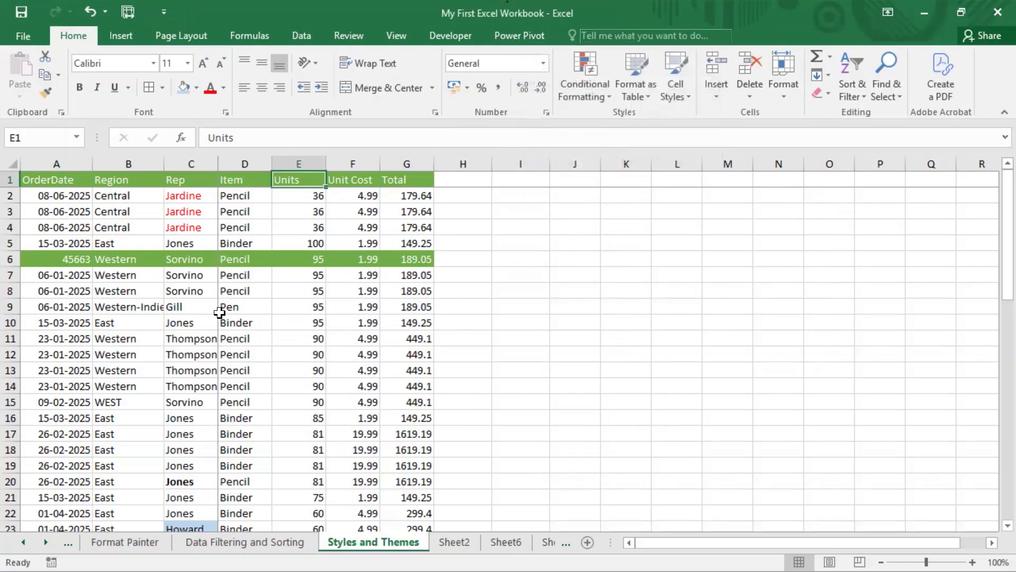
pyautogui.click(283, 368)
pyautogui.moveTo(55, 190); pyautogui.dragTo(408, 183)
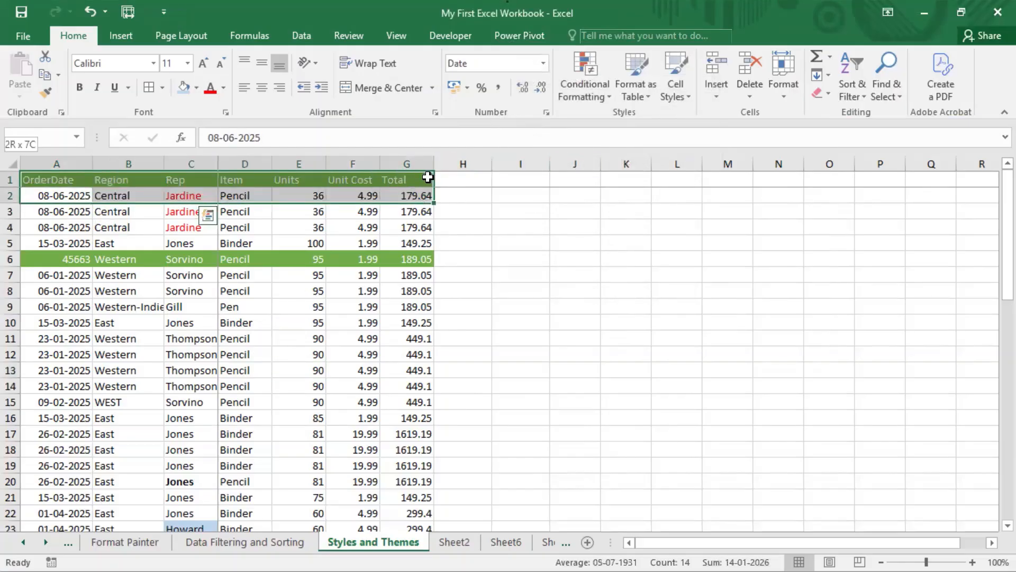
pyautogui.click(412, 181)
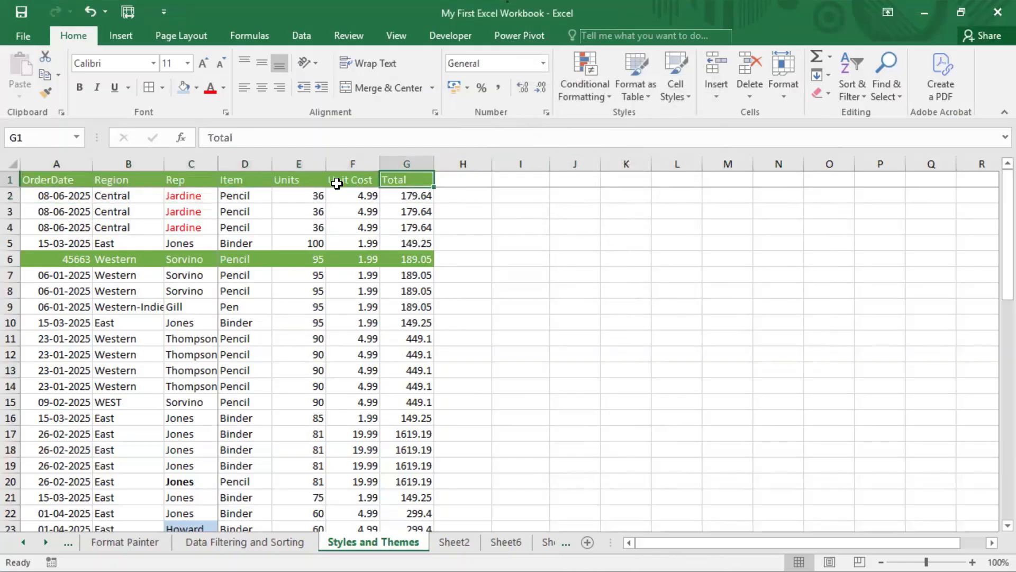
# Apply the custom cell style Style 1 to the header row cells A1 to G1.
pyautogui.keyDown('shift'); pyautogui.click(48, 180); pyautogui.keyUp('shift')
pyautogui.click(685, 97)
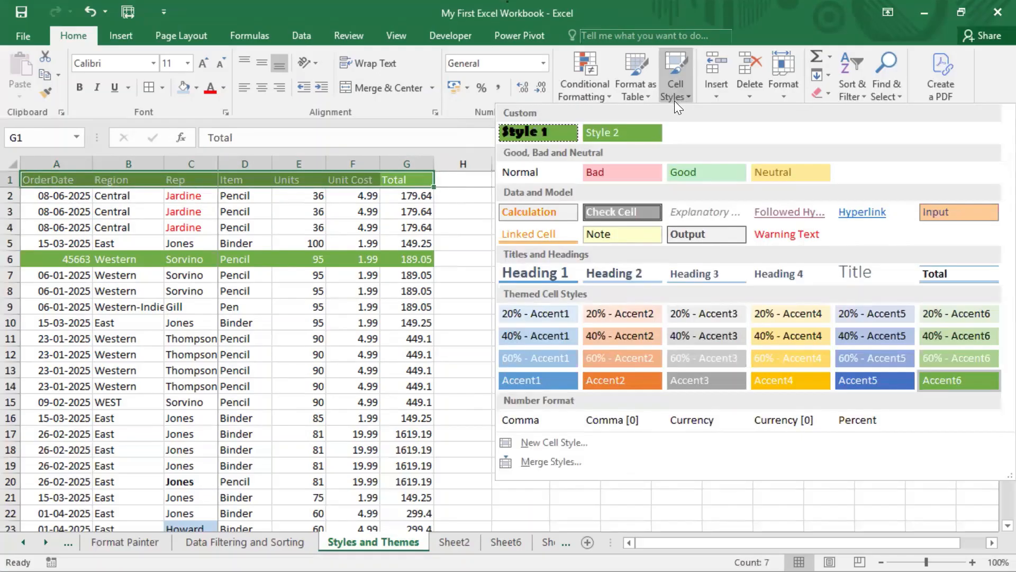
pyautogui.click(551, 461)
pyautogui.click(688, 272)
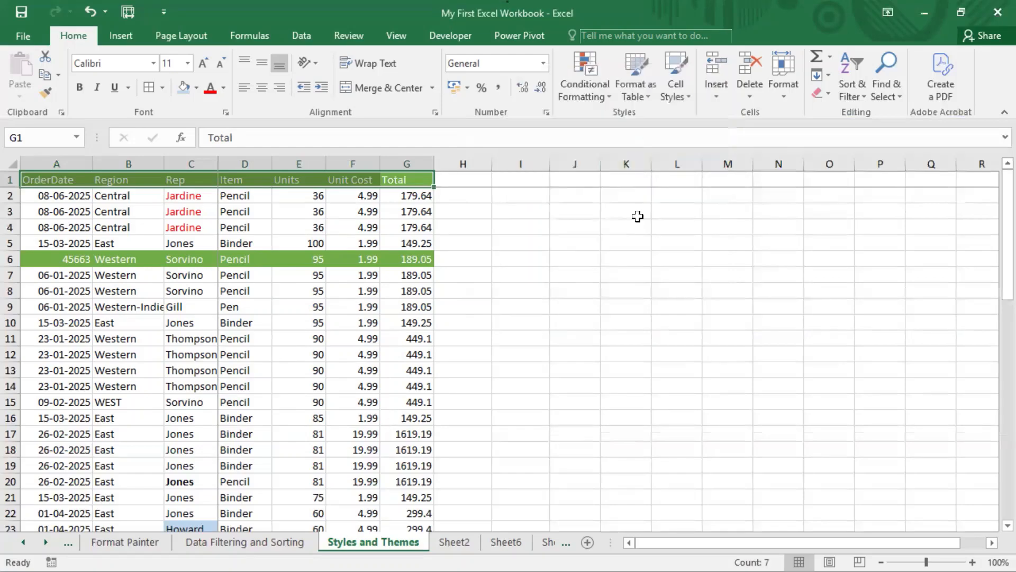
pyautogui.click(679, 96)
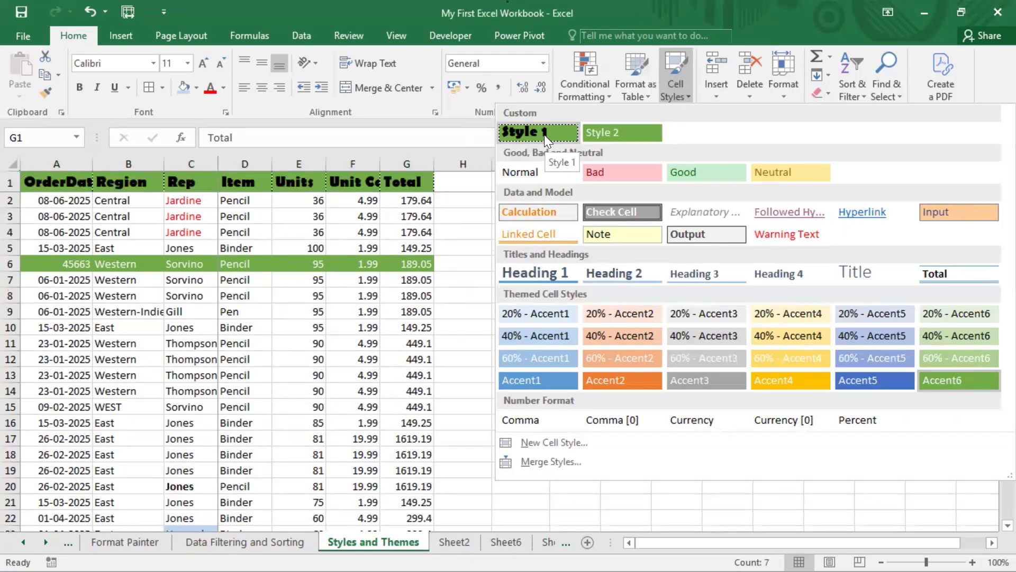
pyautogui.click(544, 135)
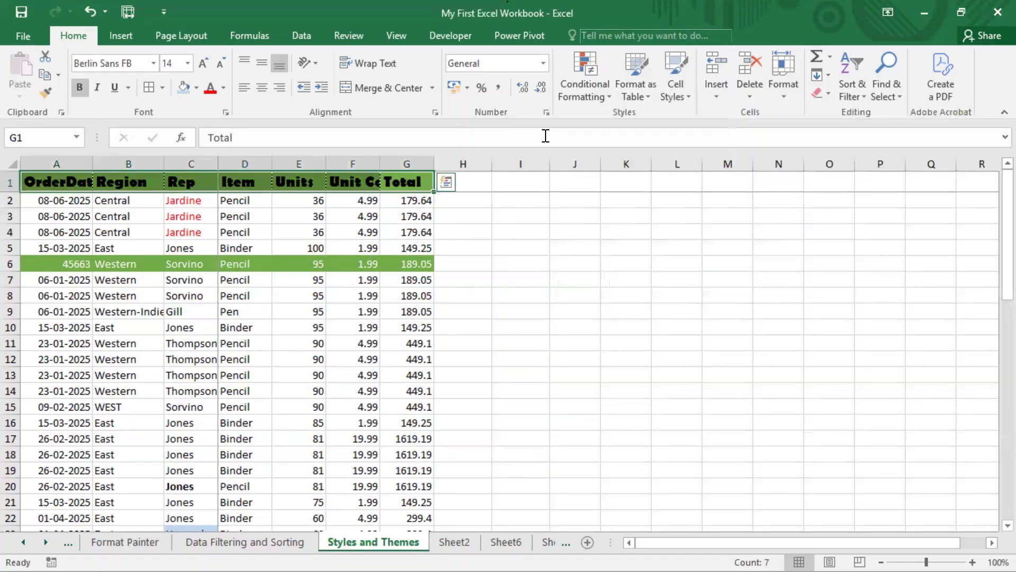
pyautogui.click(98, 246)
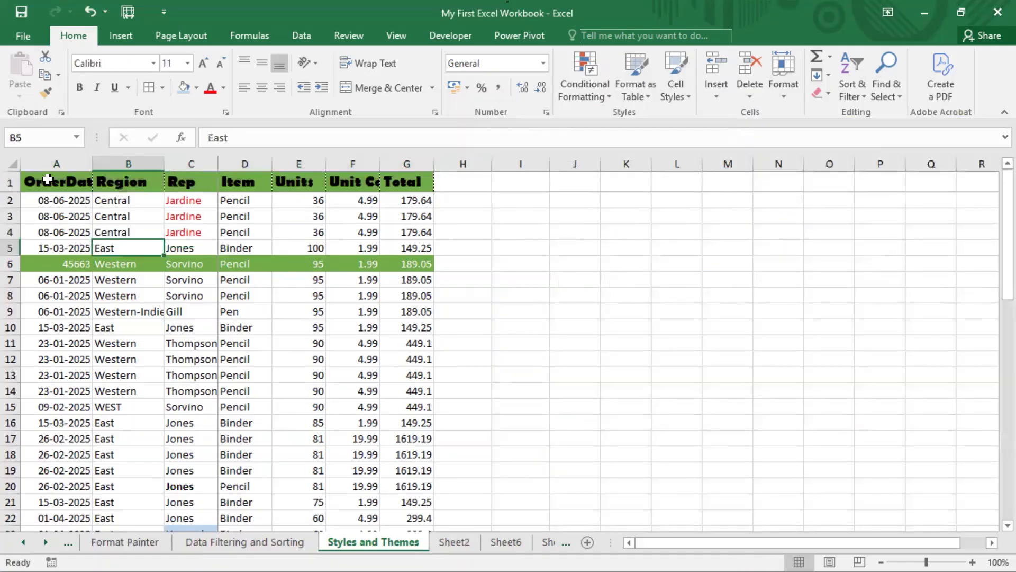
# Switch the header cells A1 to G1 to Style 2 and back to Style 1.
pyautogui.moveTo(48, 180); pyautogui.dragTo(411, 175)
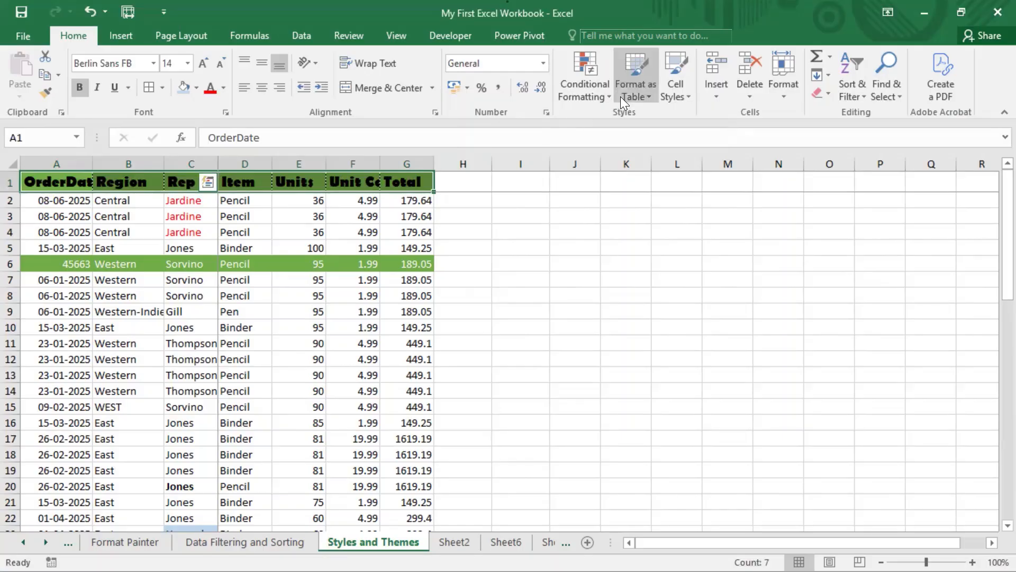
pyautogui.click(683, 90)
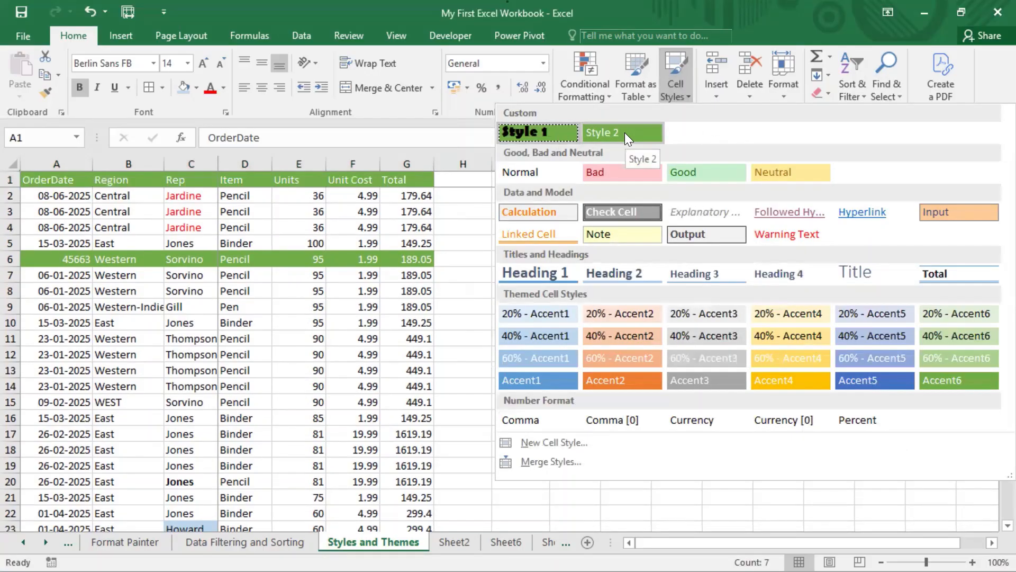
pyautogui.click(625, 133)
pyautogui.click(691, 95)
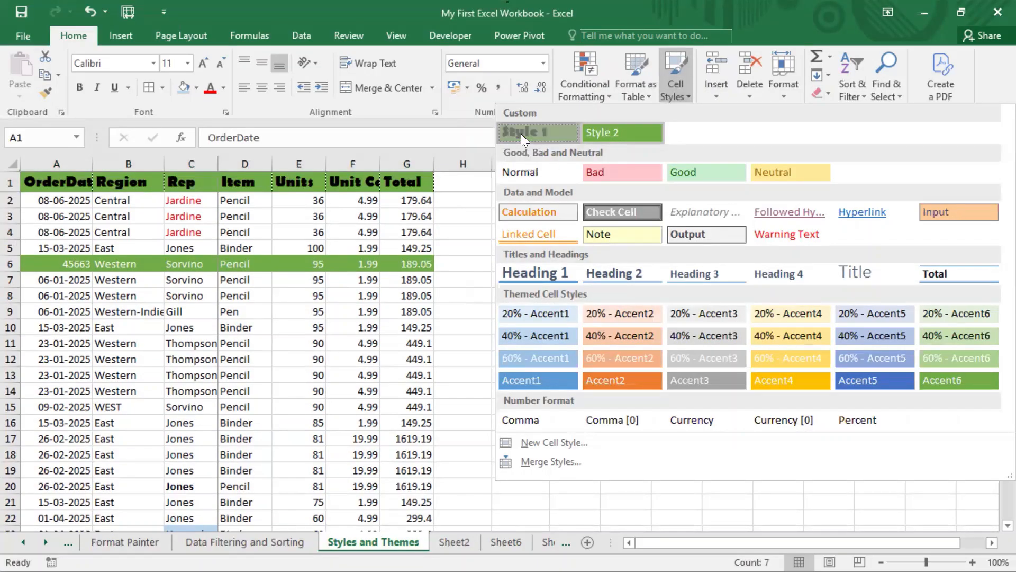
pyautogui.click(521, 133)
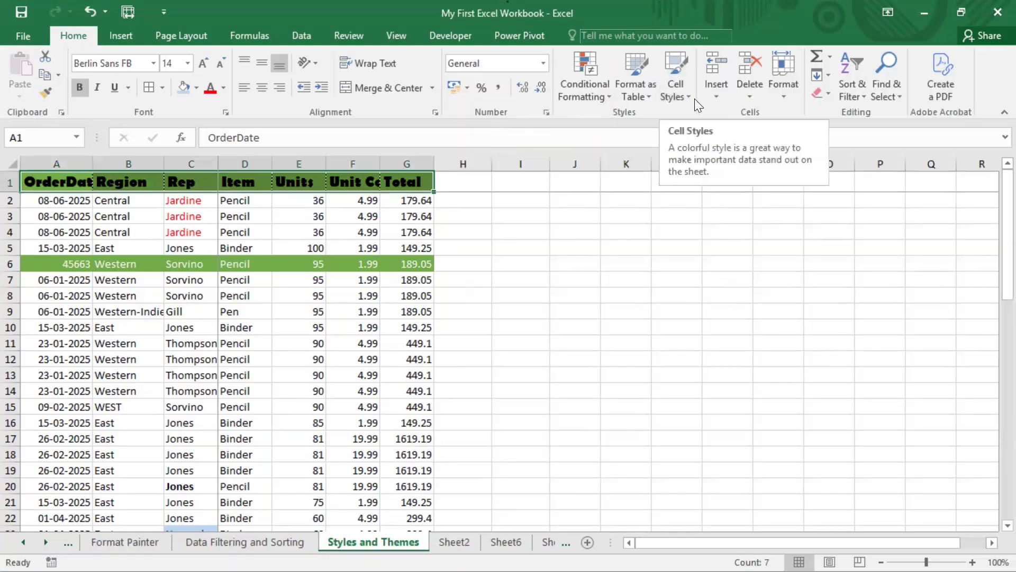
pyautogui.click(679, 97)
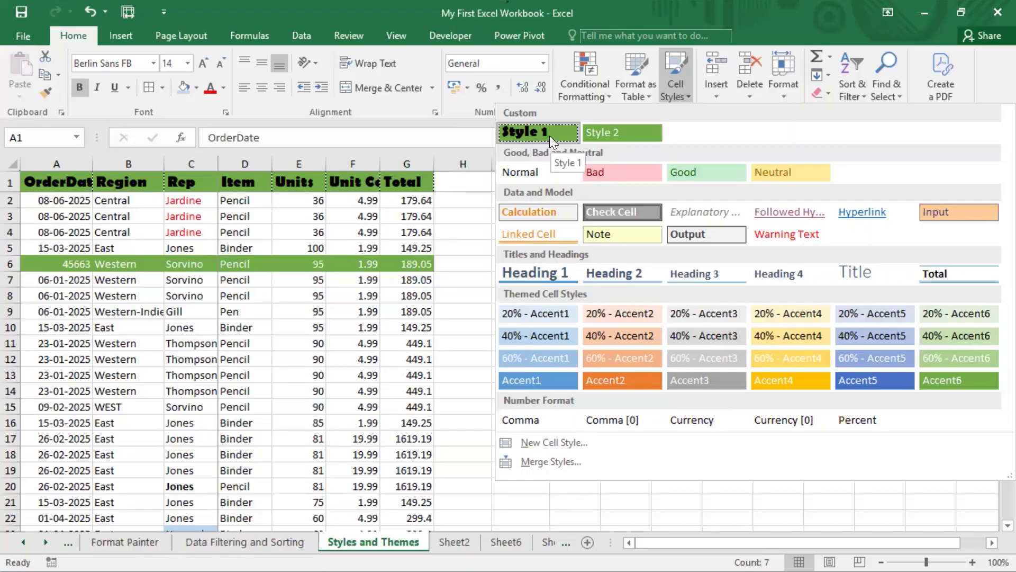
pyautogui.click(549, 136)
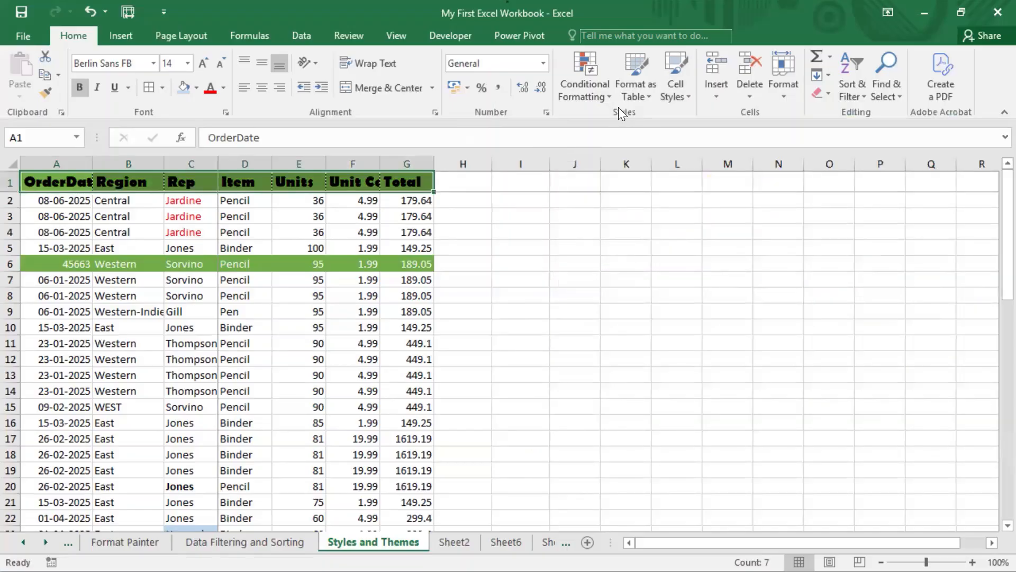
# Open the Merge Styles dialog to check for source workbooks, and close it without merging.
pyautogui.click(682, 96)
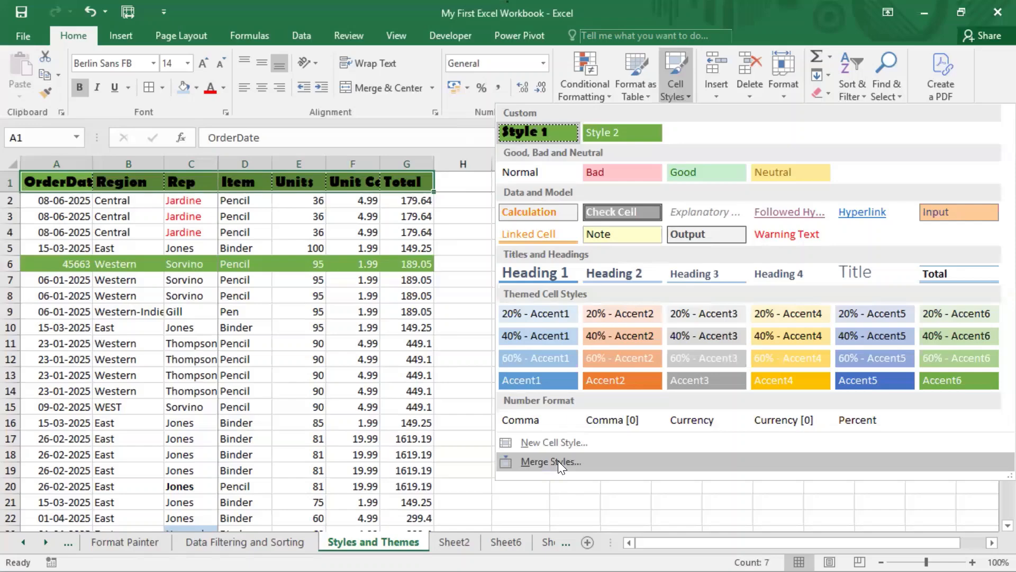
pyautogui.click(558, 460)
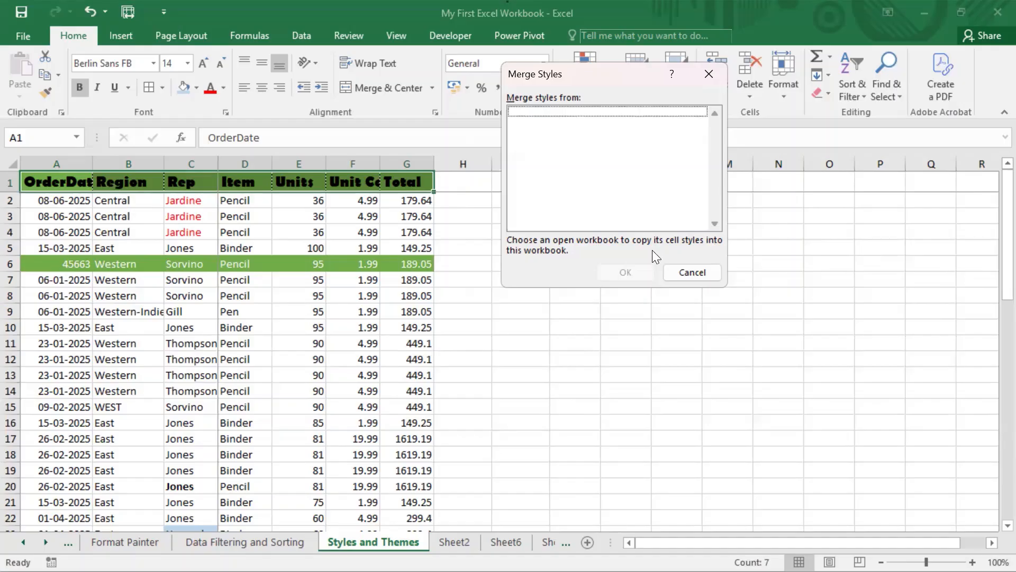
pyautogui.press('Escape')
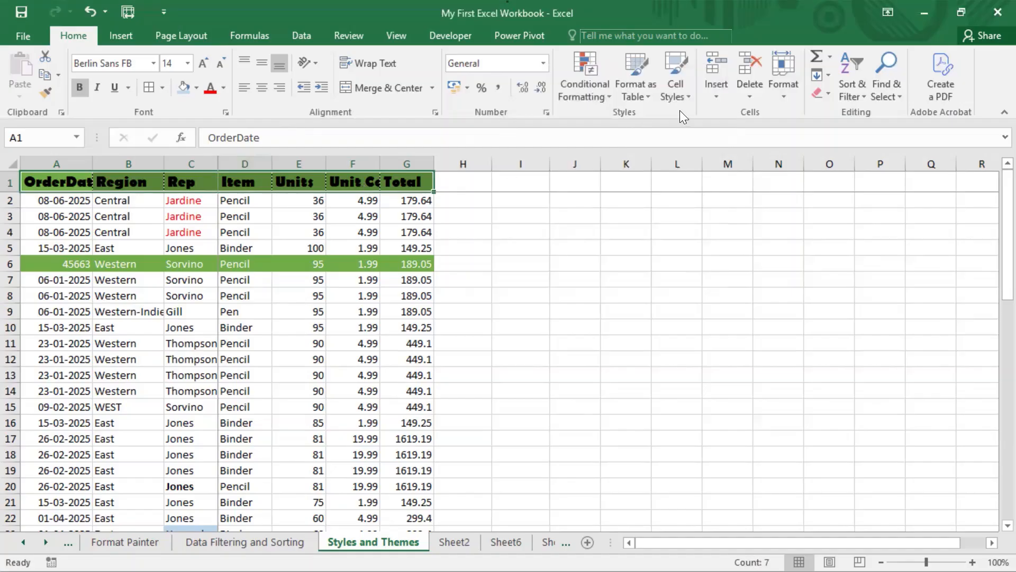
# Apply the custom cell style Style 1 to cells A6 to G6.
pyautogui.click(689, 100)
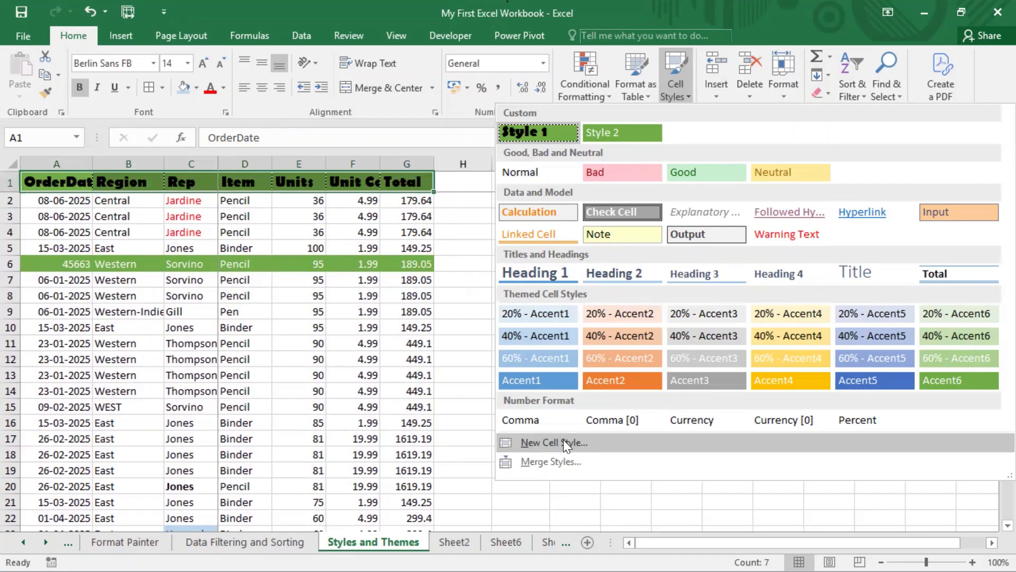
pyautogui.click(53, 265)
pyautogui.moveTo(53, 265); pyautogui.dragTo(418, 265)
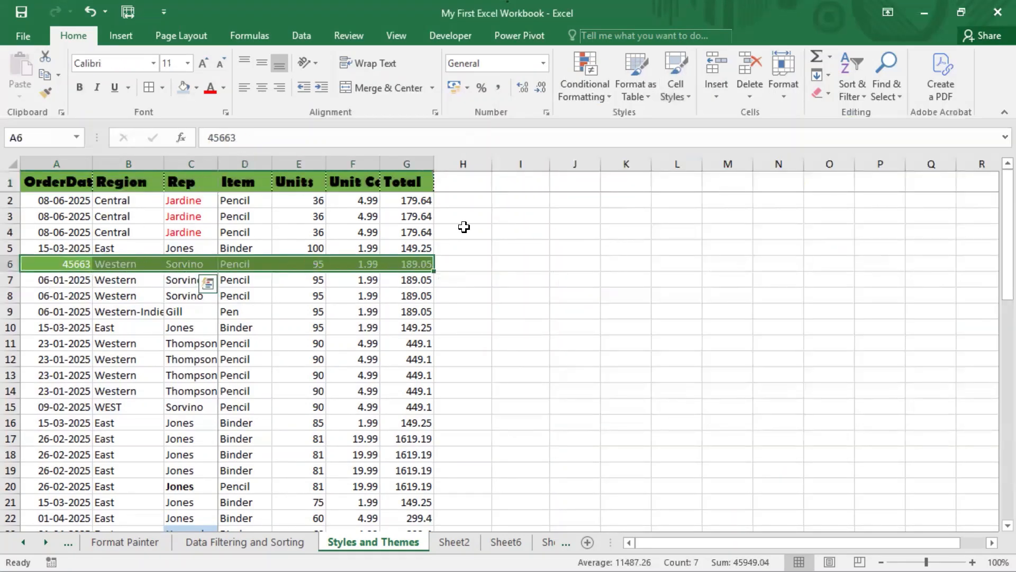
pyautogui.click(678, 96)
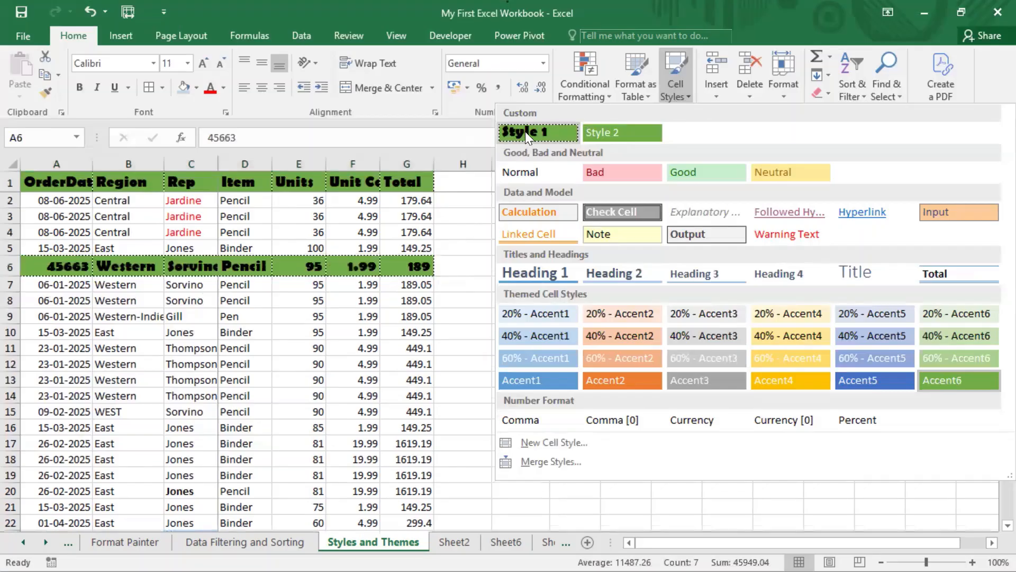
pyautogui.click(525, 131)
pyautogui.click(687, 246)
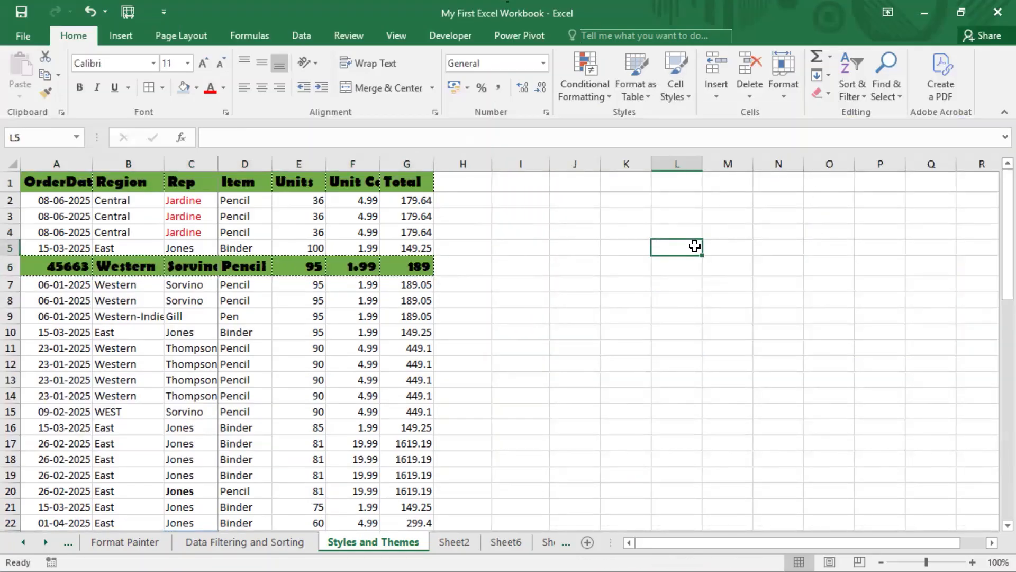
# Copy the formatting of cell A6 onto cell A7 with Format Painter.
pyautogui.click(42, 267)
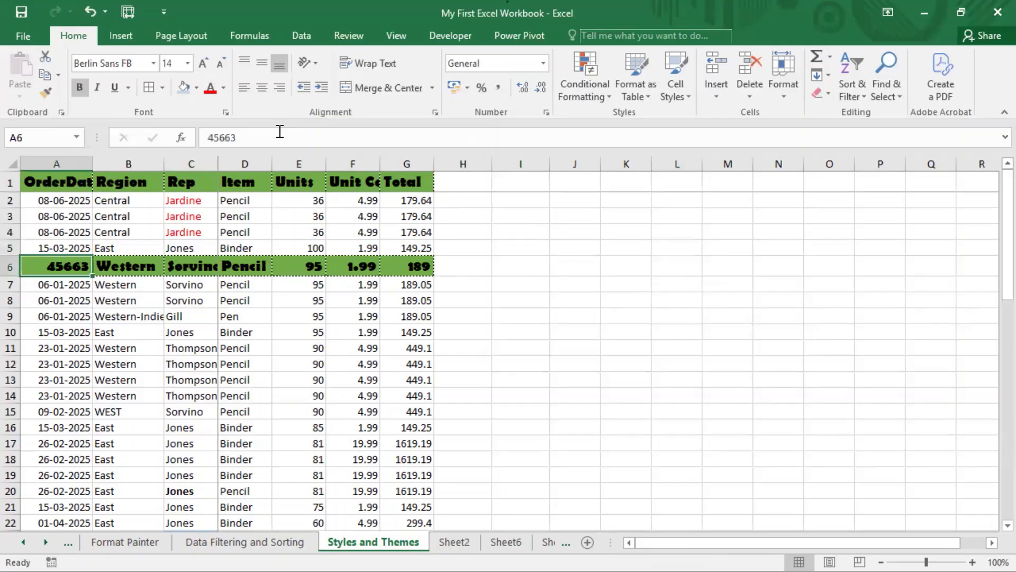
pyautogui.click(48, 91)
pyautogui.click(59, 286)
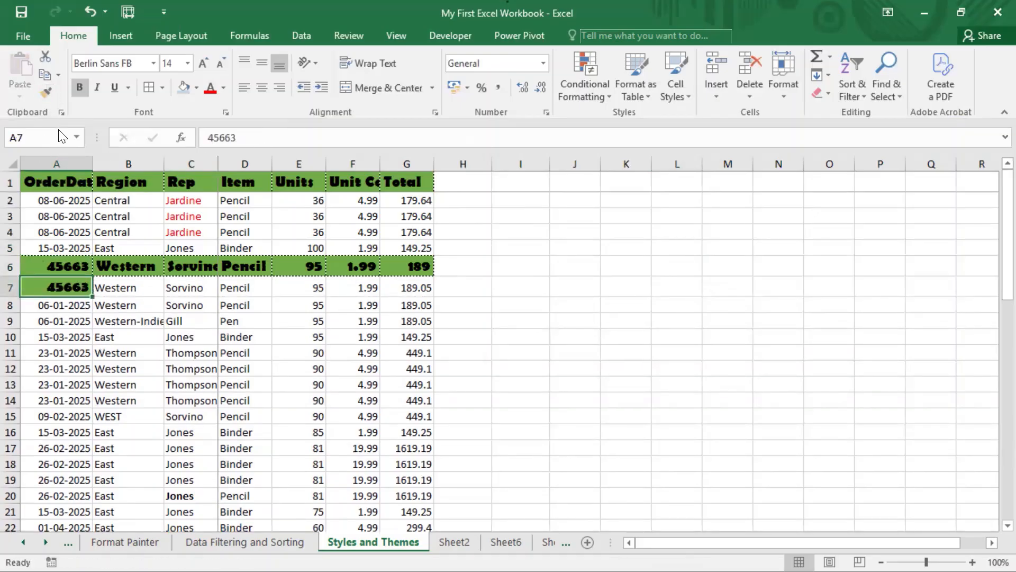
# Apply the custom cell style Style 1 to cell C7.
pyautogui.click(678, 97)
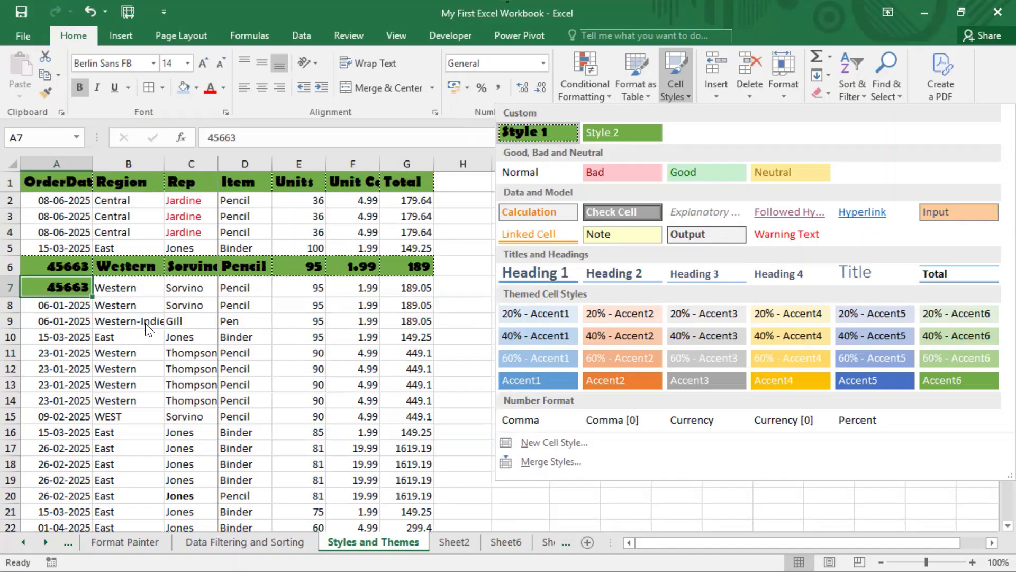
pyautogui.click(214, 285)
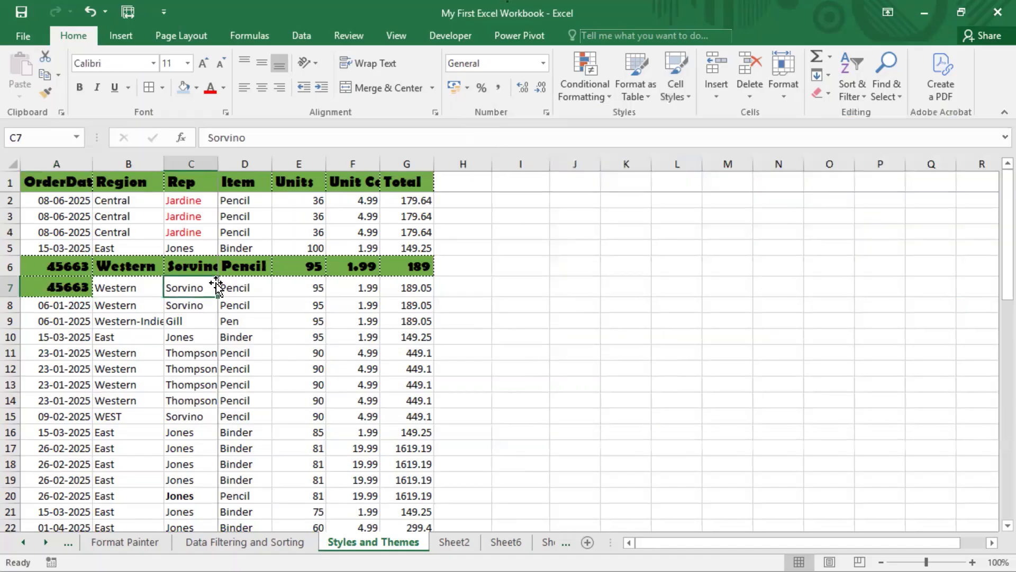
pyautogui.click(685, 99)
pyautogui.click(552, 130)
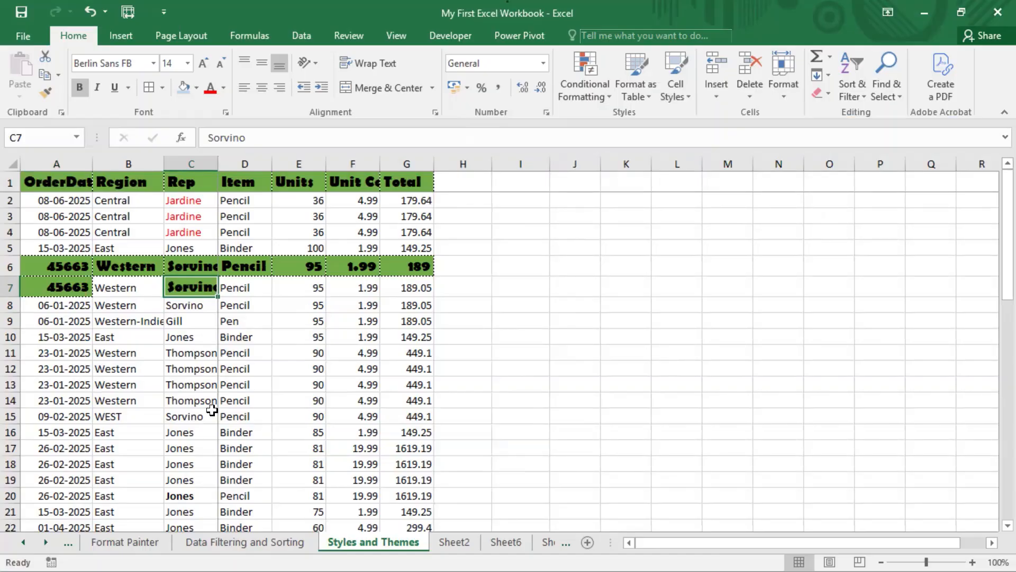
pyautogui.click(246, 334)
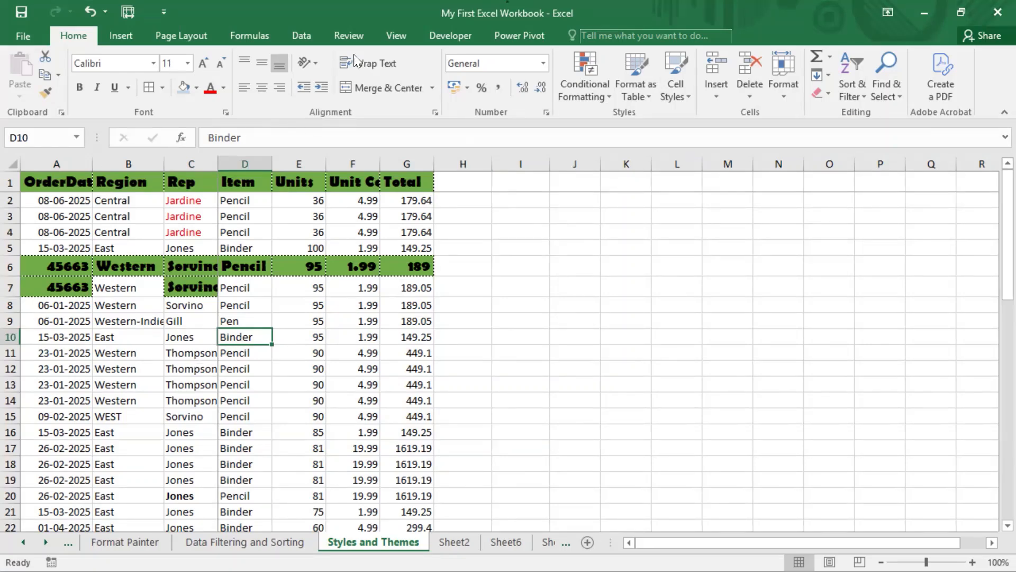
pyautogui.click(507, 1)
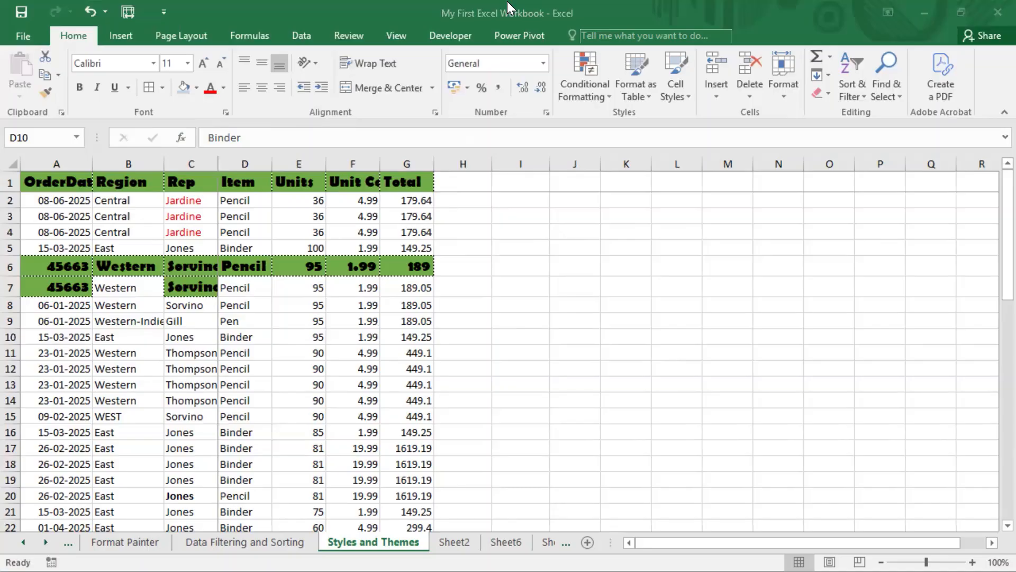